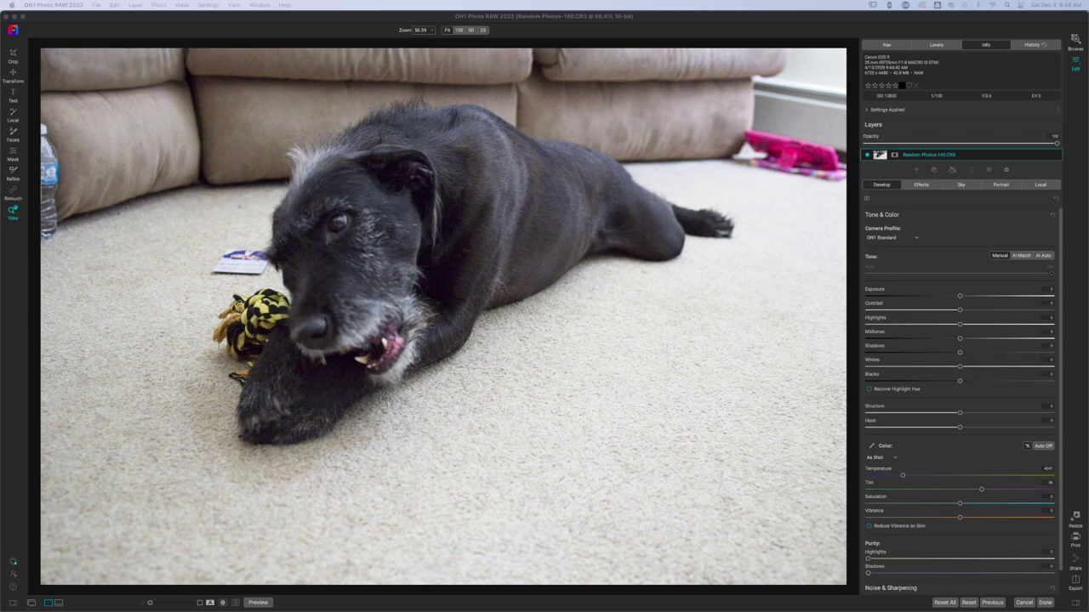
Enable NoNoise AI noise reduction in the Develop panel's Noise & Sharpening section
scroll(959, 400, "down", 1)
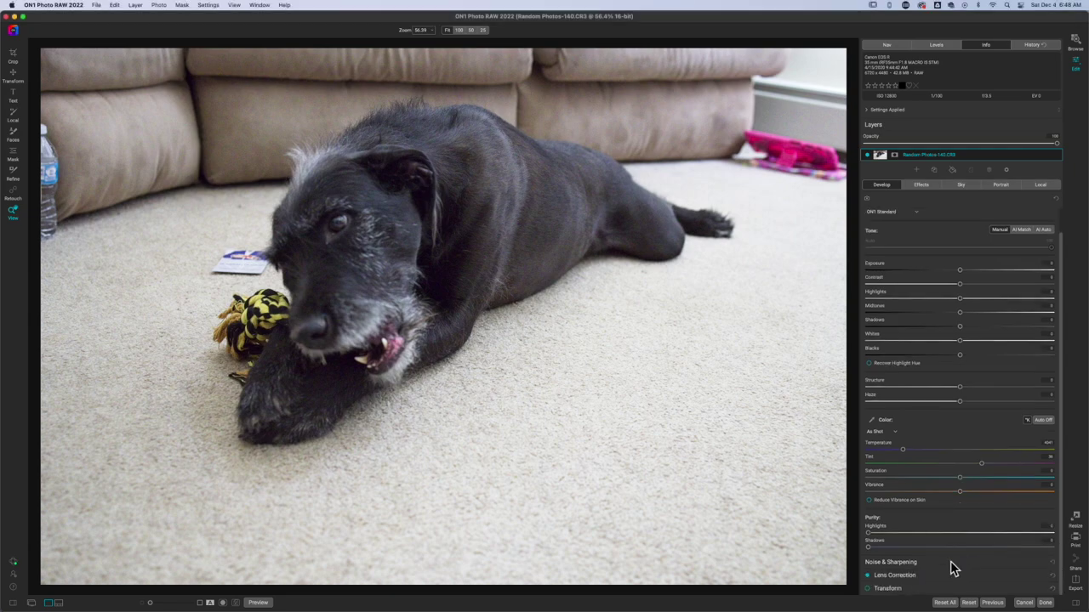
left_click(890, 561)
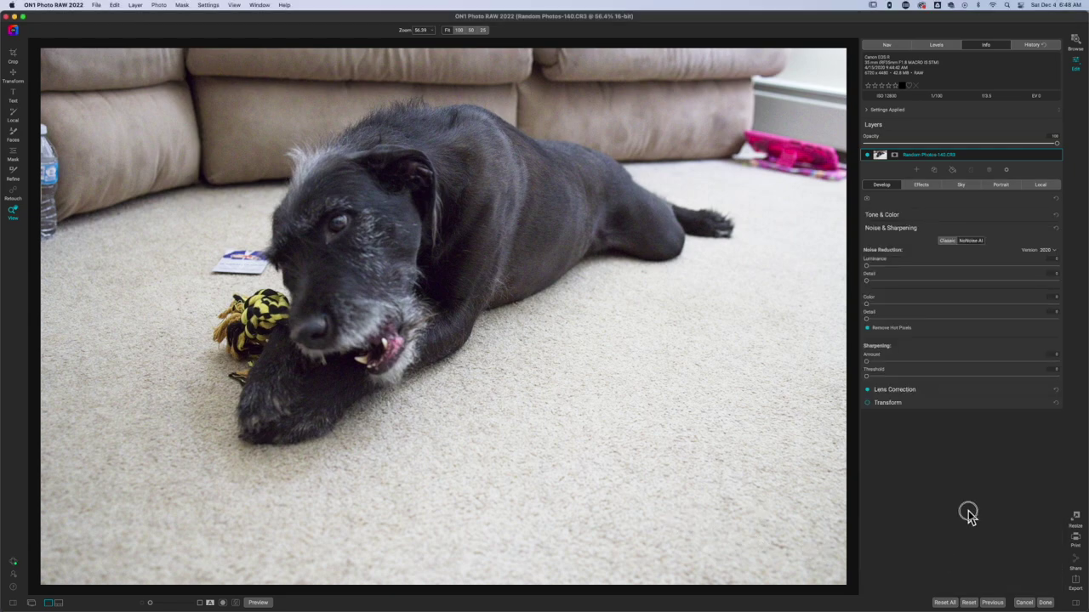
left_click(970, 241)
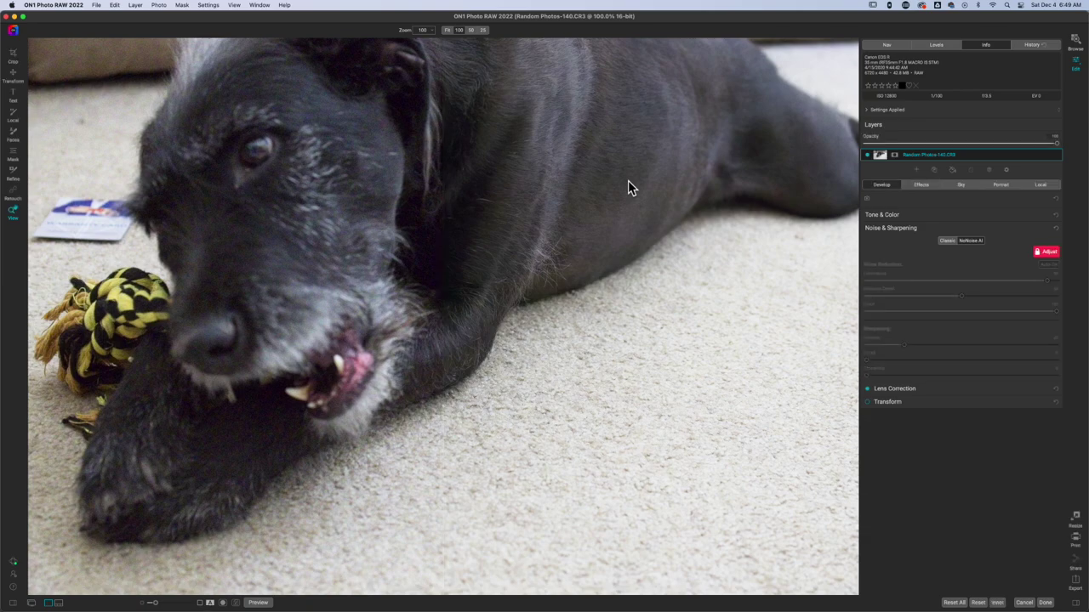
Fit the photo to the window and toggle View > Show Focus Mask on, then off
key("super+0")
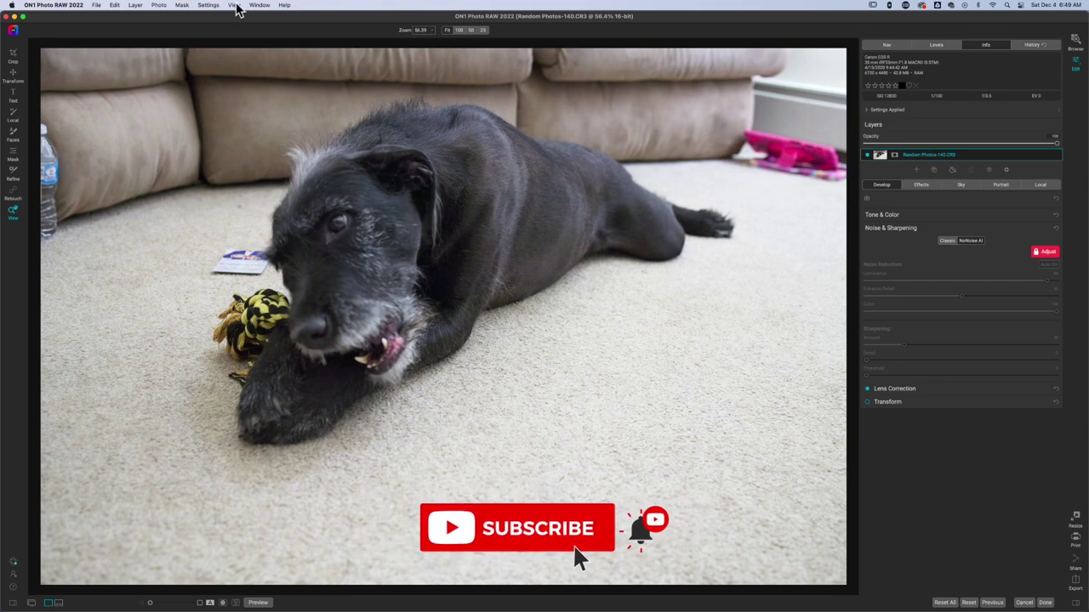
left_click(235, 6)
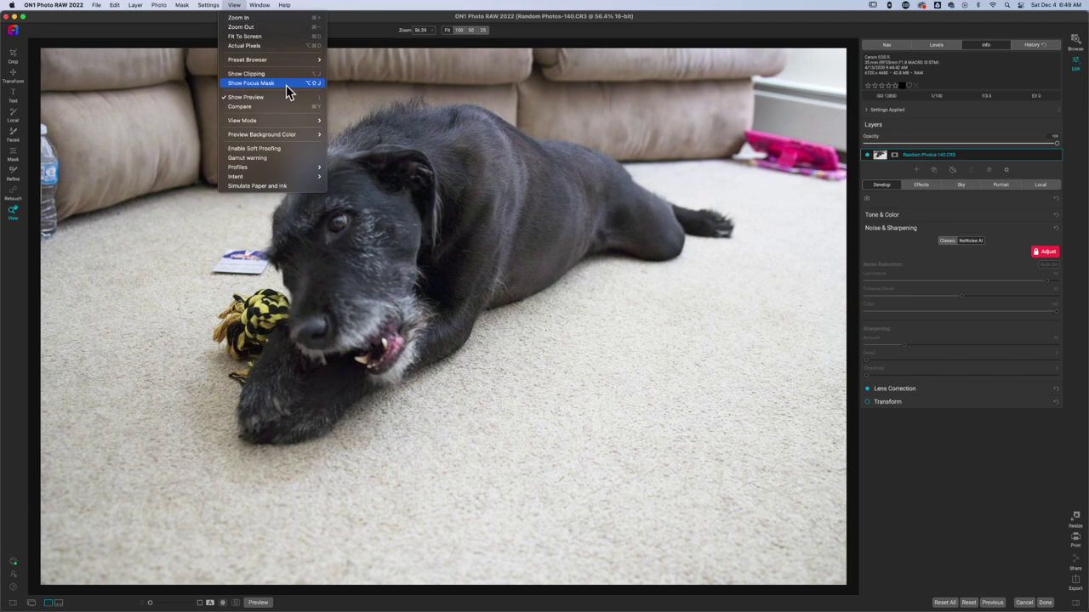
left_click(286, 85)
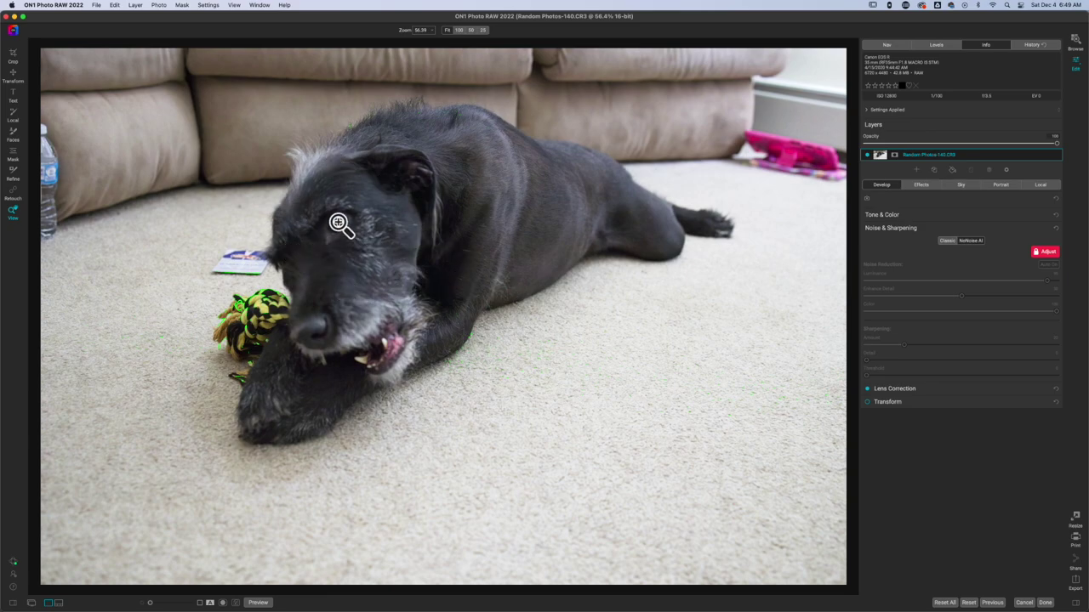
left_click(234, 5)
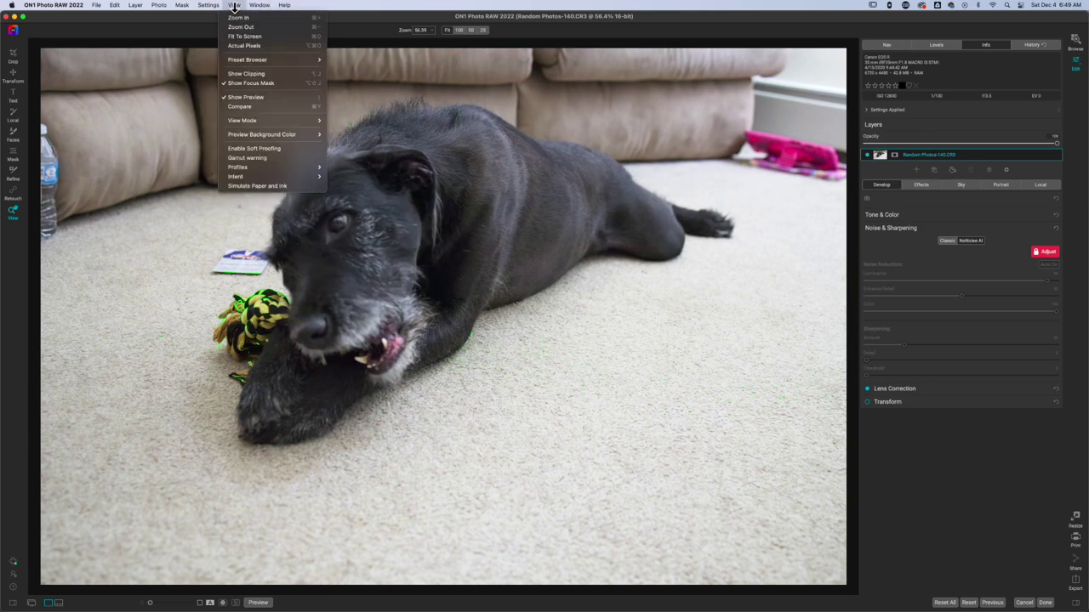
left_click(245, 83)
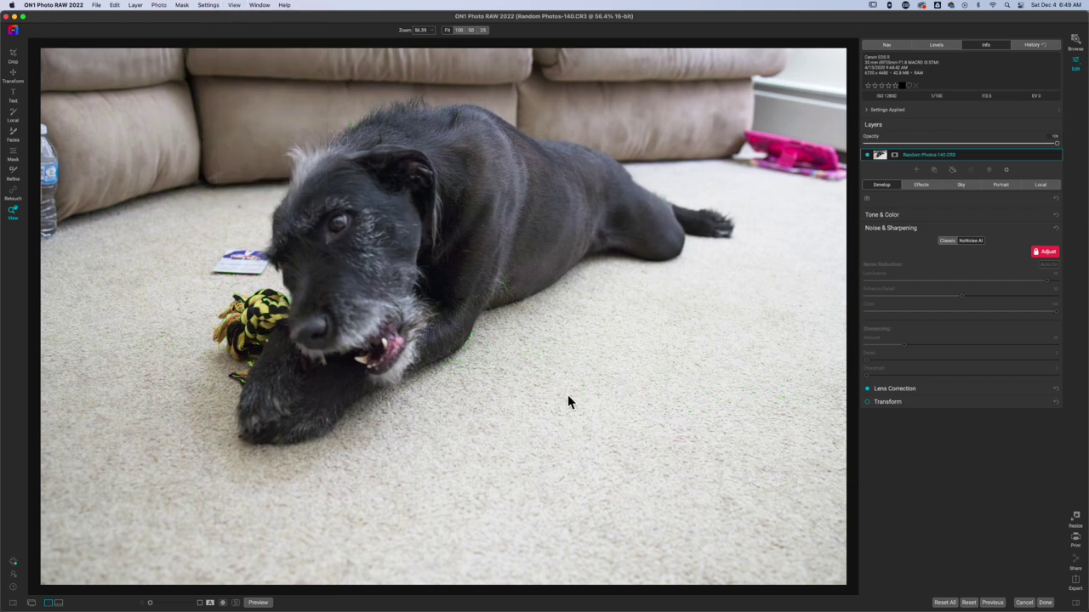
Add a Blur filter in Effects, compare it on and off, and settle its Amount low
left_click(921, 186)
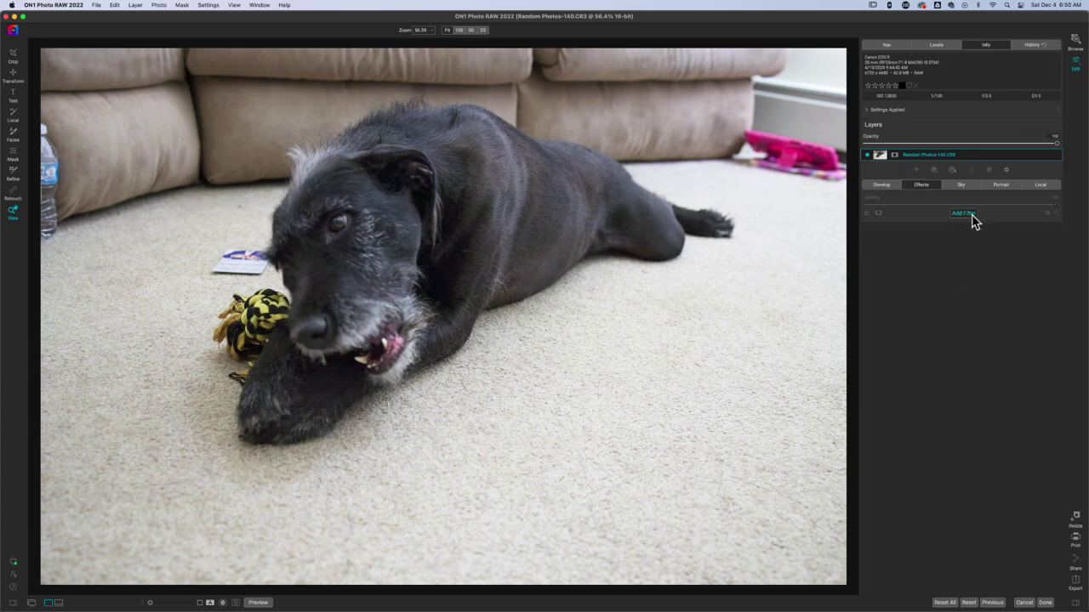
left_click(968, 213)
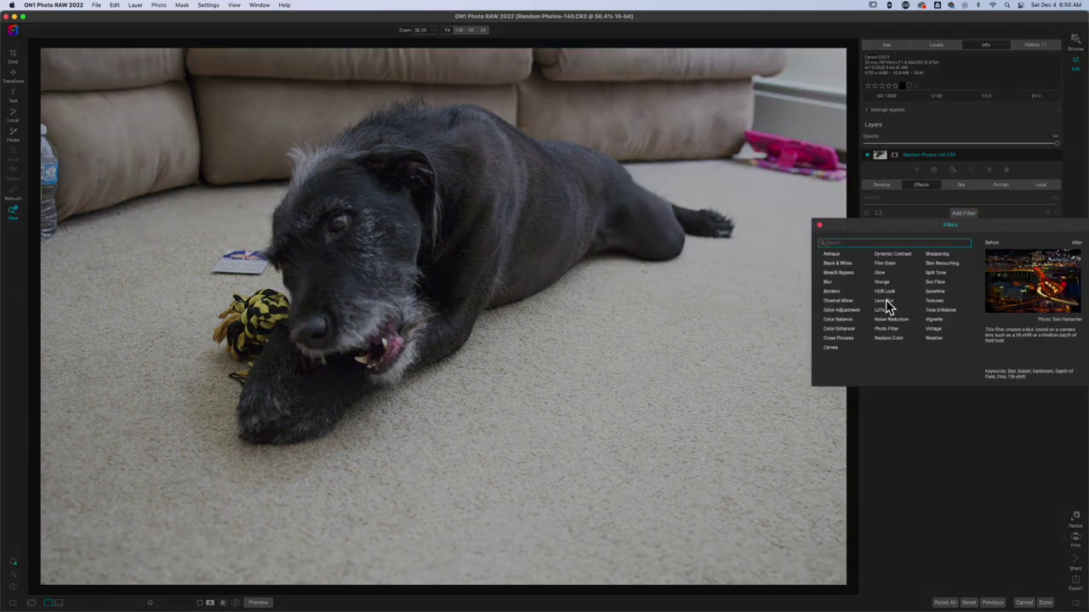
left_click(832, 283)
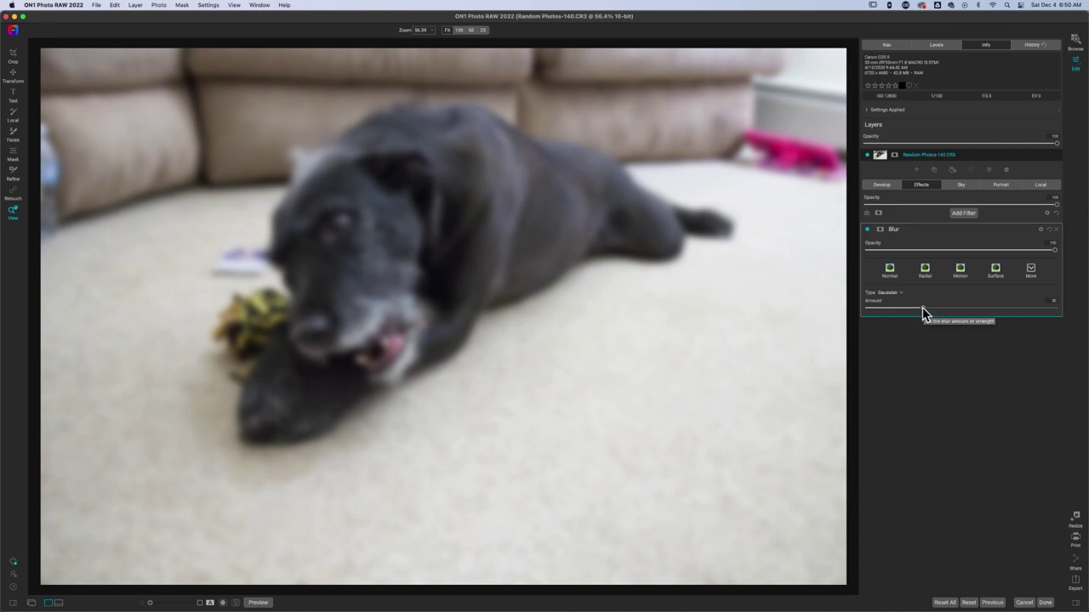
left_click_drag(922, 307, 889, 313)
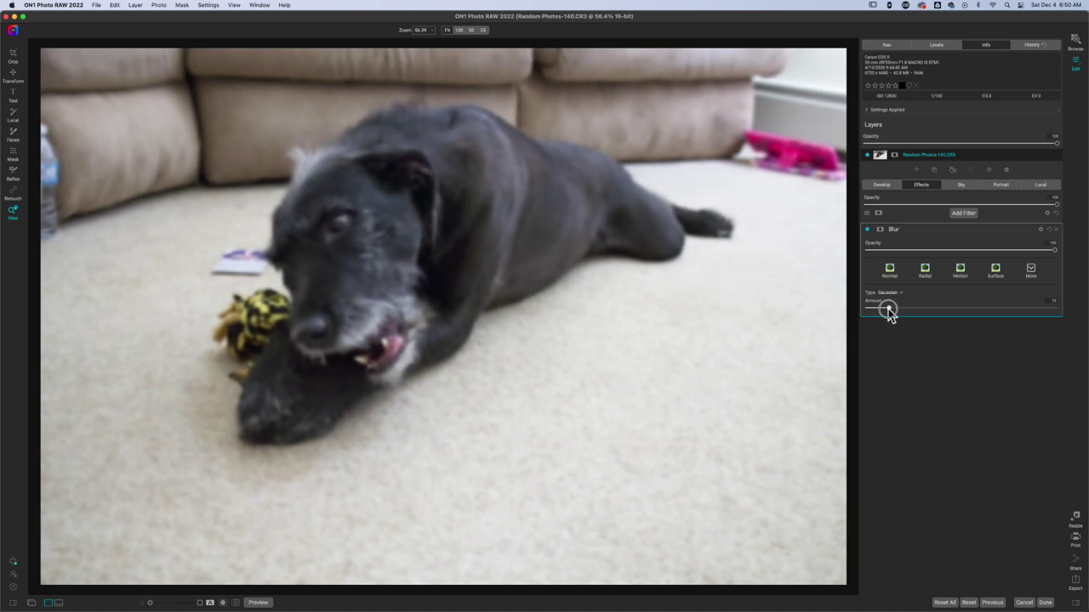
left_click(867, 229)
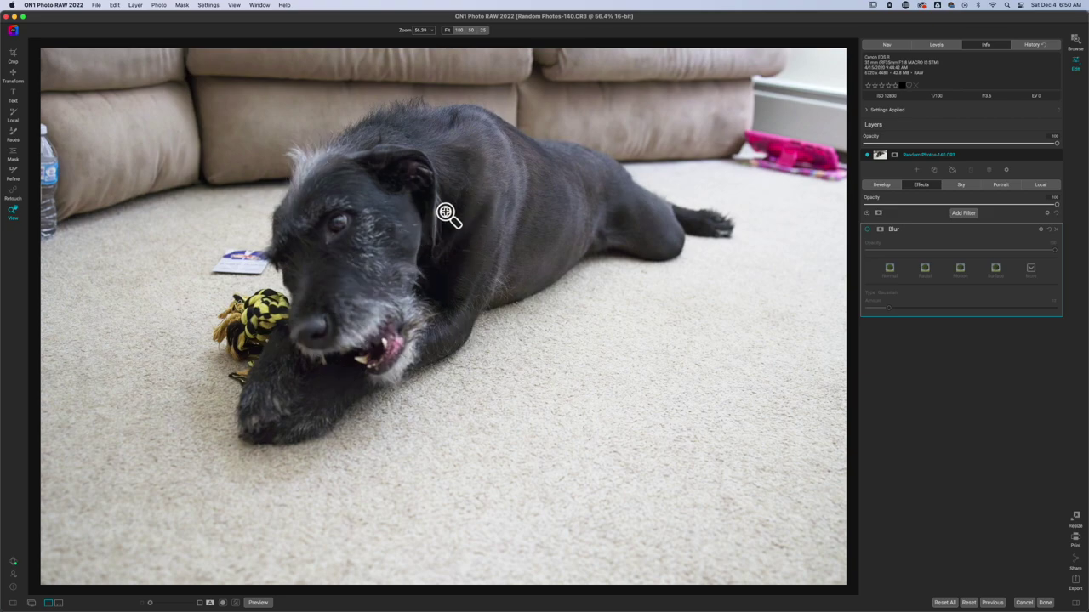
mouse_move(935, 229)
left_click(868, 231)
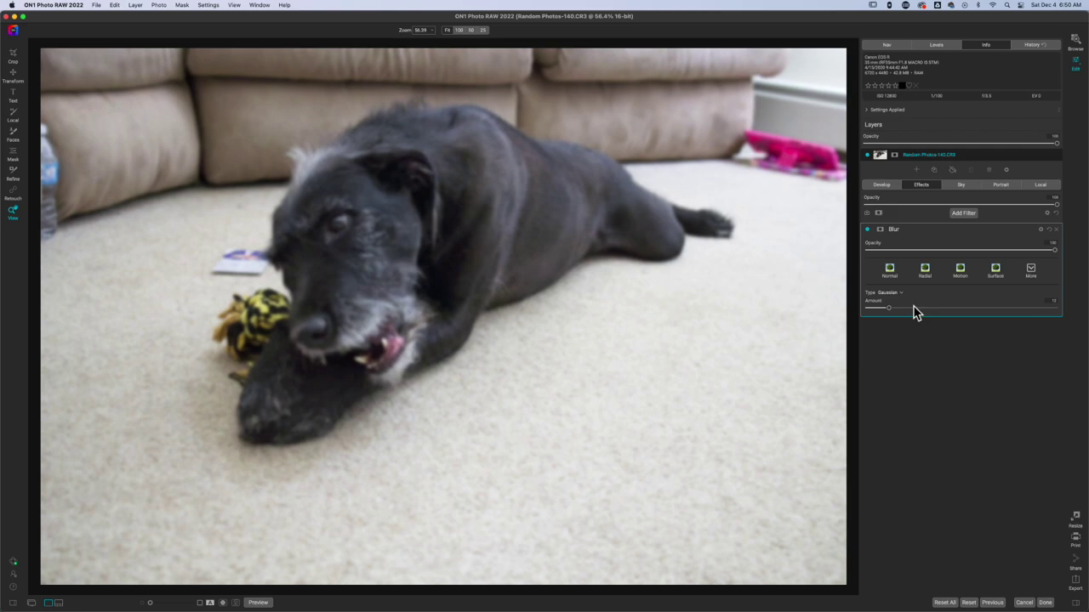
left_click_drag(888, 308, 880, 308)
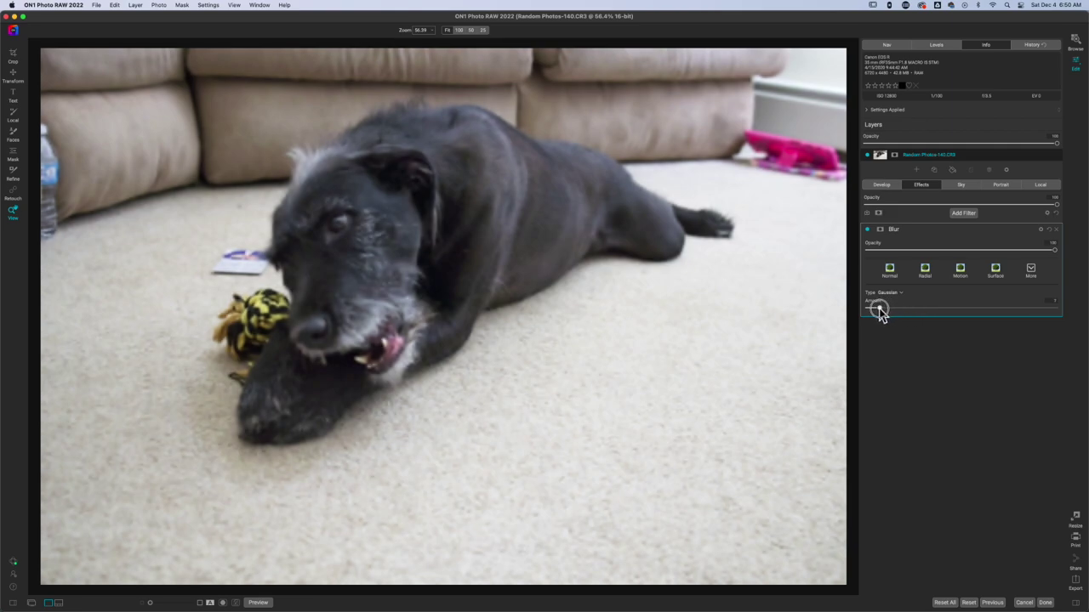
left_click_drag(880, 311, 878, 312)
Mask the Blur filter, painting the blur off the dog's face and, with a smaller brush, the yellow toy
left_click(879, 231)
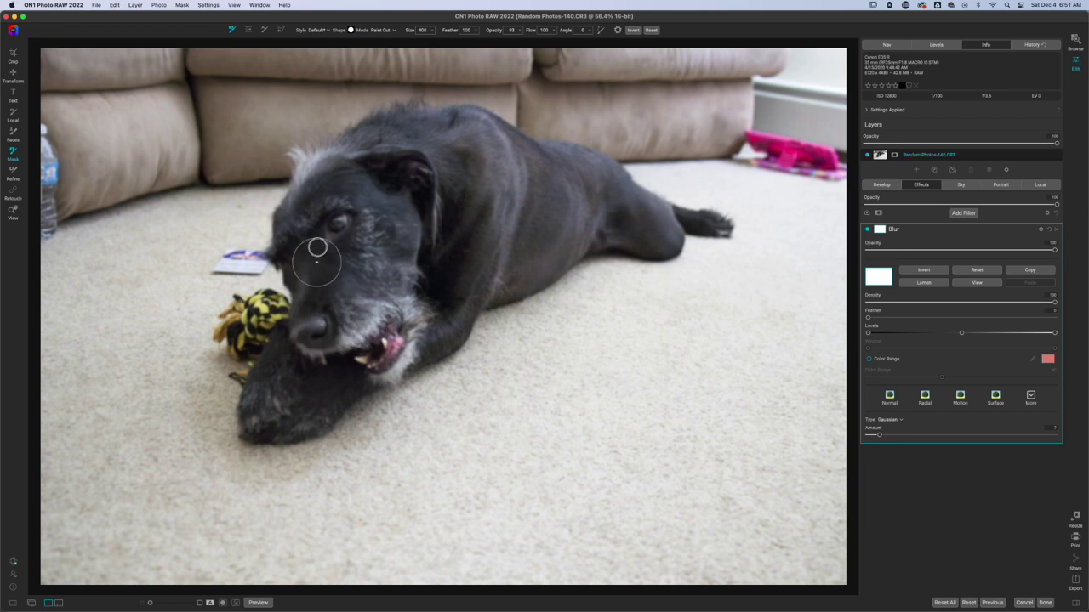
mouse_move(345, 219)
left_mouse_down()
mouse_move(355, 286)
mouse_move(387, 230)
mouse_move(357, 189)
mouse_move(323, 187)
mouse_move(301, 206)
mouse_move(298, 245)
mouse_move(336, 341)
mouse_move(374, 351)
mouse_move(387, 328)
mouse_move(389, 224)
mouse_move(372, 172)
mouse_move(315, 184)
mouse_move(316, 248)
mouse_move(294, 228)
mouse_move(311, 312)
mouse_move(330, 330)
mouse_move(260, 334)
mouse_move(302, 360)
mouse_move(255, 316)
mouse_move(264, 332)
mouse_move(252, 328)
left_mouse_up()
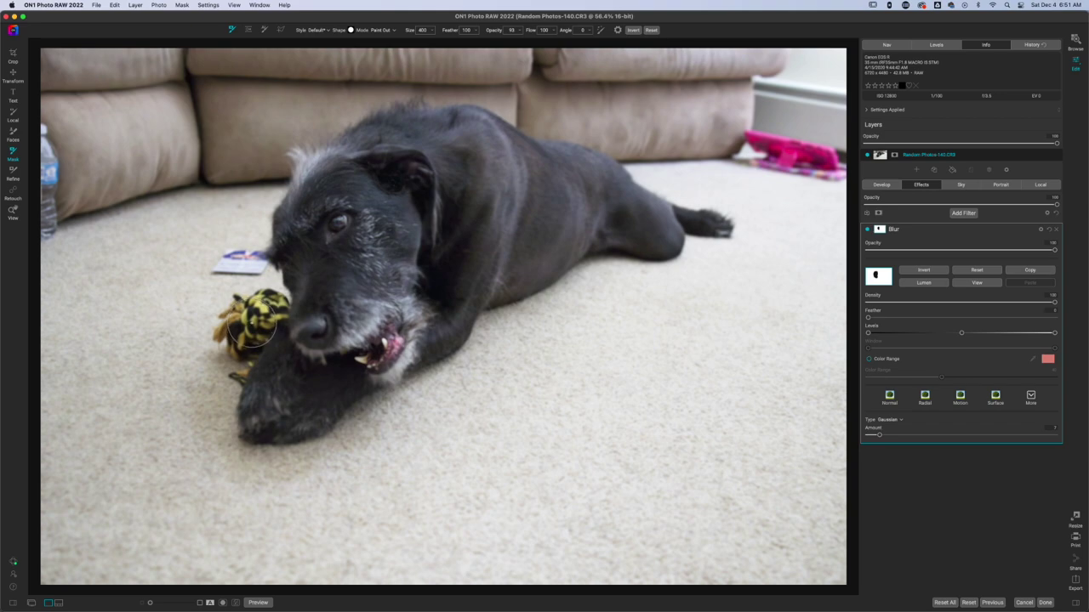
key("bracketleft")
mouse_move(257, 311)
left_mouse_down()
mouse_move(278, 312)
mouse_move(236, 316)
mouse_move(253, 329)
mouse_move(259, 404)
mouse_move(320, 370)
mouse_move(346, 396)
mouse_move(339, 324)
mouse_move(392, 344)
mouse_move(396, 209)
mouse_move(304, 219)
mouse_move(299, 183)
mouse_move(311, 162)
mouse_move(400, 162)
left_mouse_up()
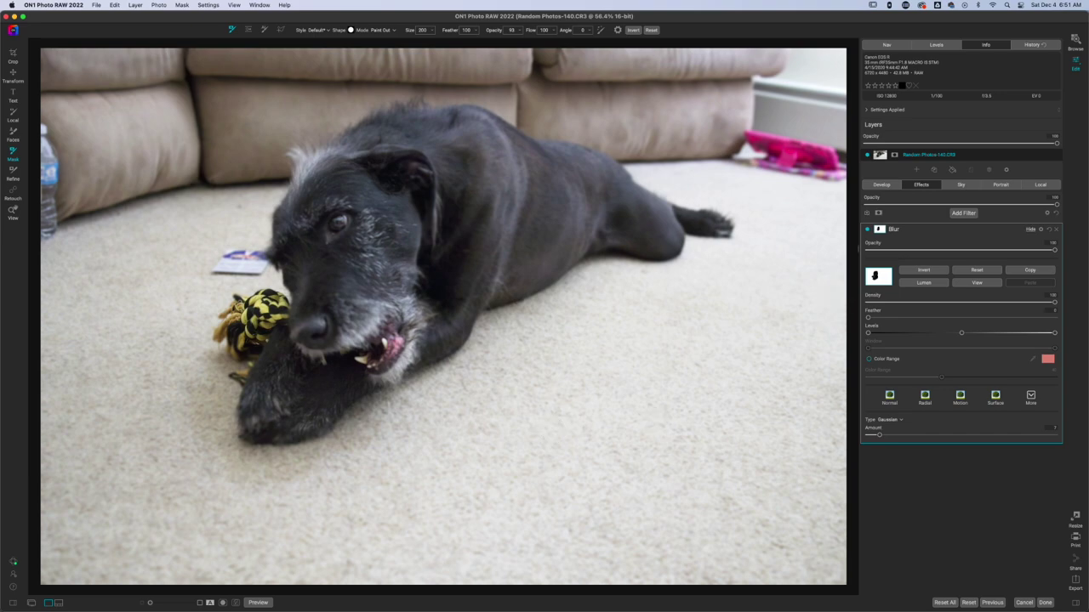
Compare the Blur filter on and off, then collapse its settings
left_click(867, 230)
left_click(869, 230)
left_click(943, 237)
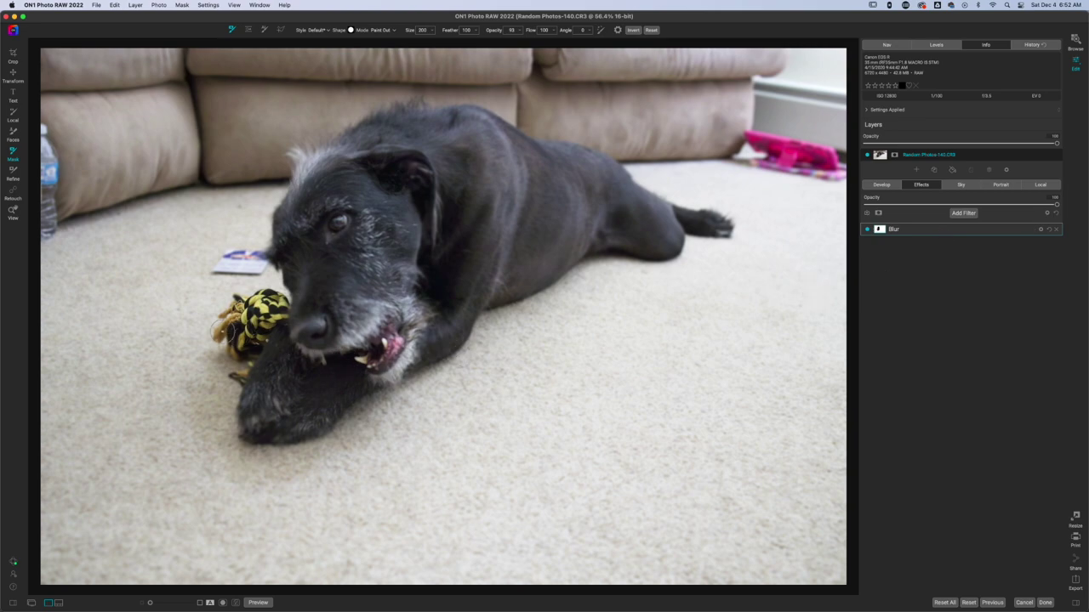
left_click_drag(246, 336, 236, 335)
Feather the blur mask to about 15 and preview the mask in black and white
left_click(881, 237)
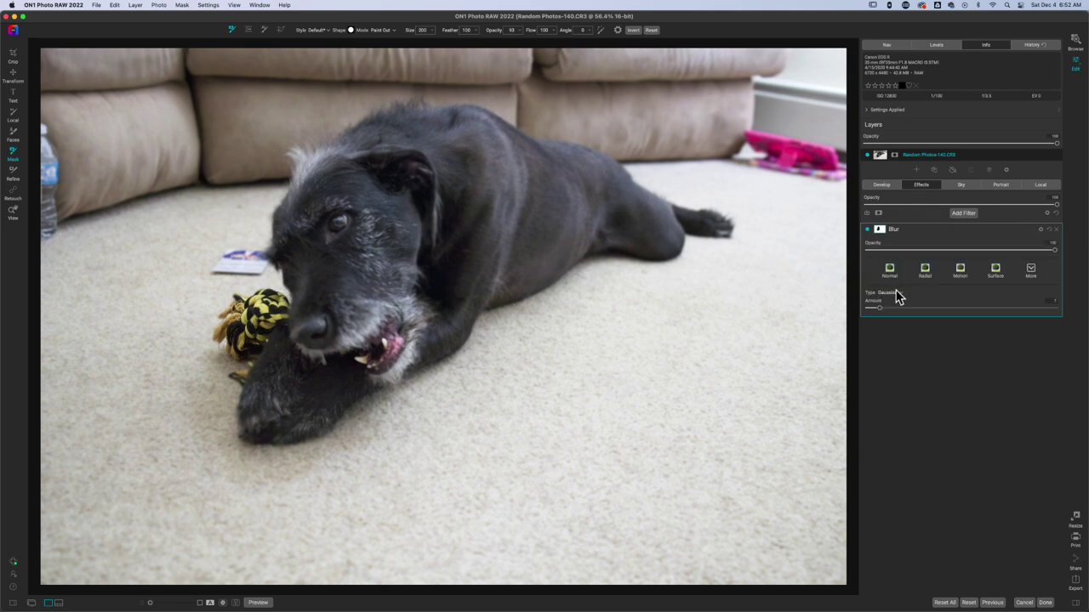
left_click(880, 232)
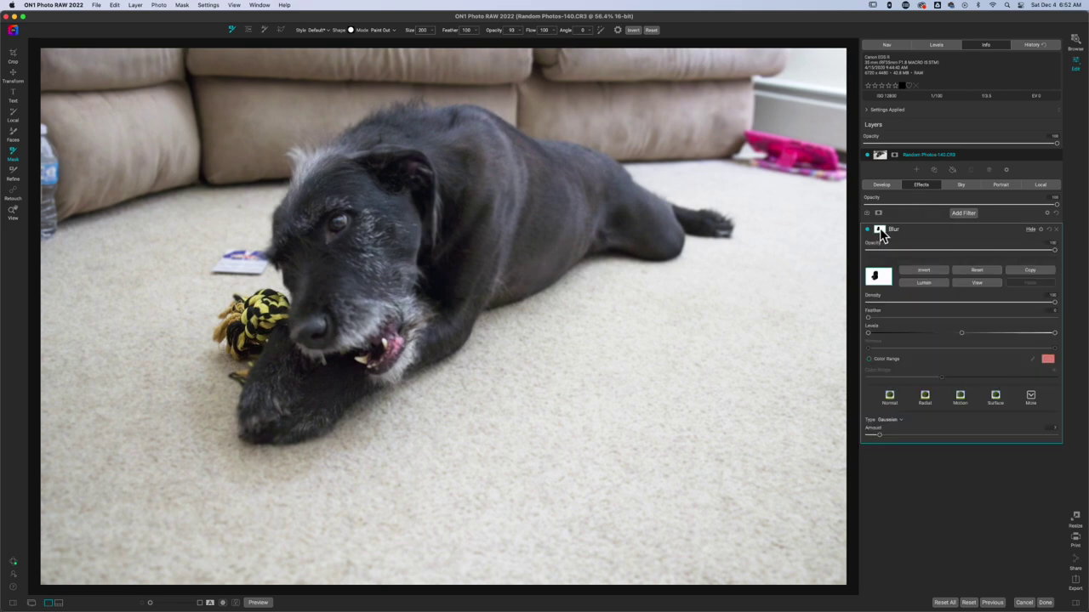
left_click_drag(868, 324, 924, 329)
key("o")
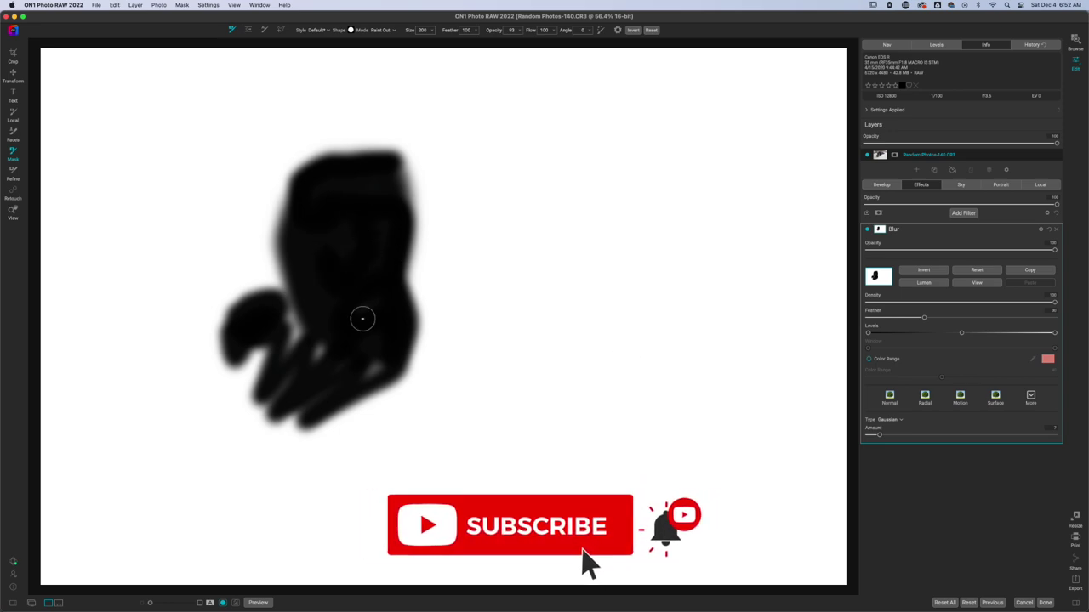
key("o")
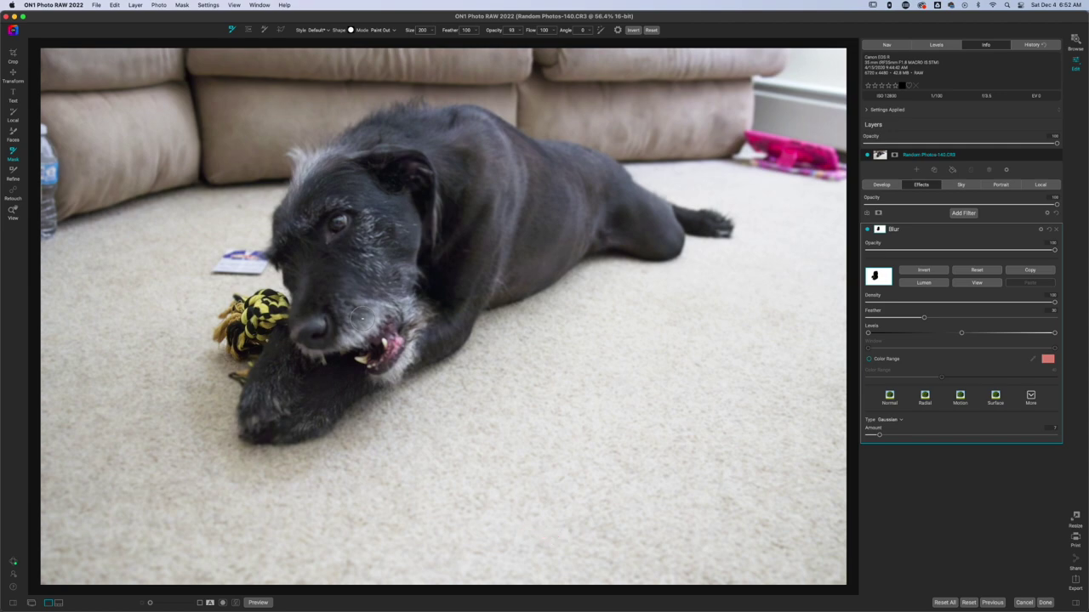
left_click(933, 230)
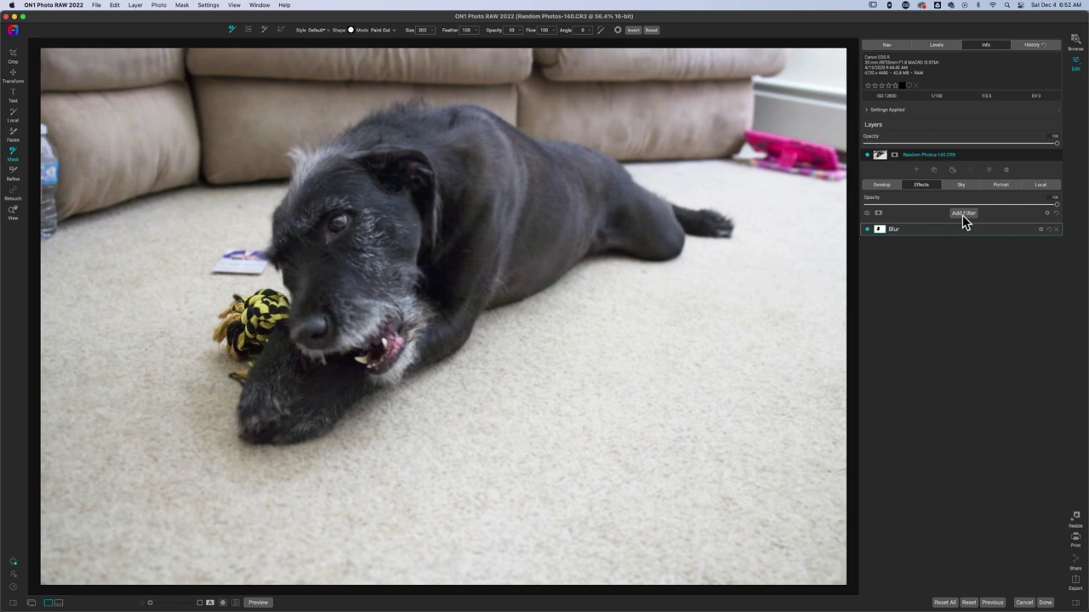
Add a Dynamic Contrast filter and paint it onto the dog's eye with a larger brush
left_click(963, 214)
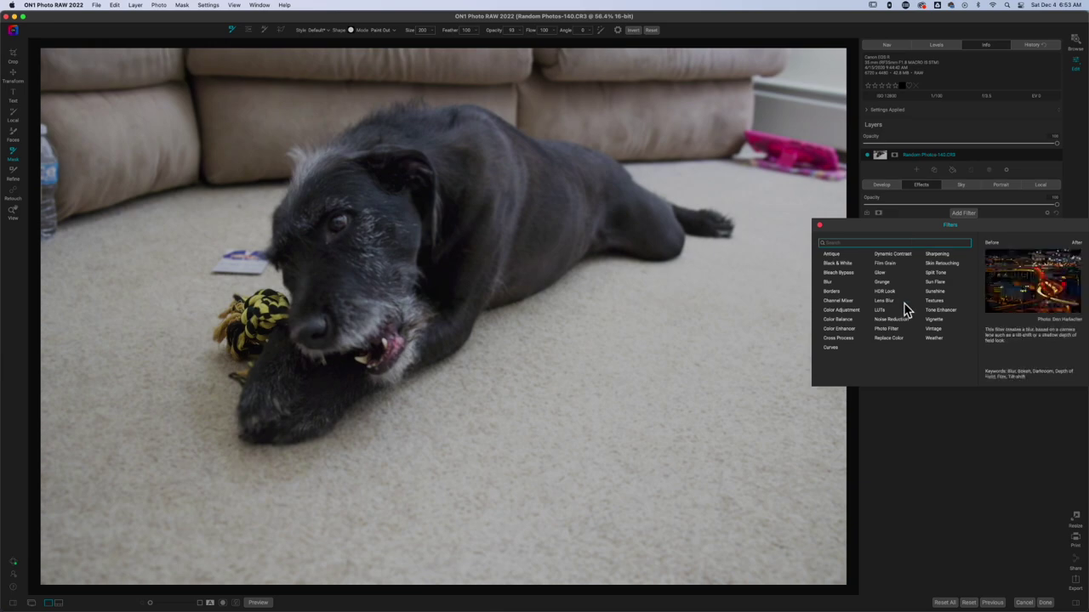
mouse_move(891, 253)
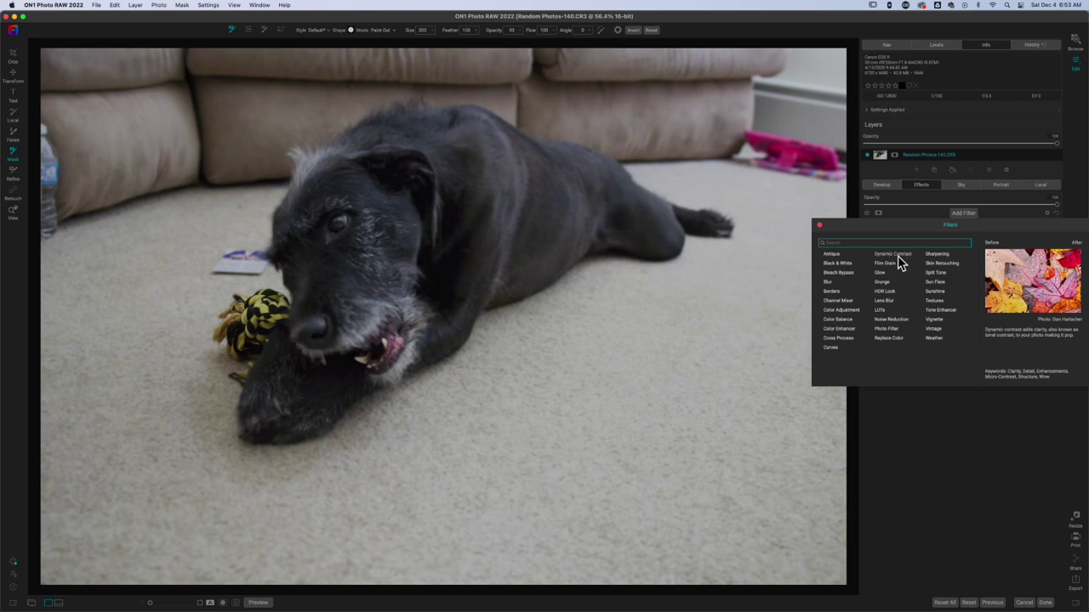
left_click(893, 255)
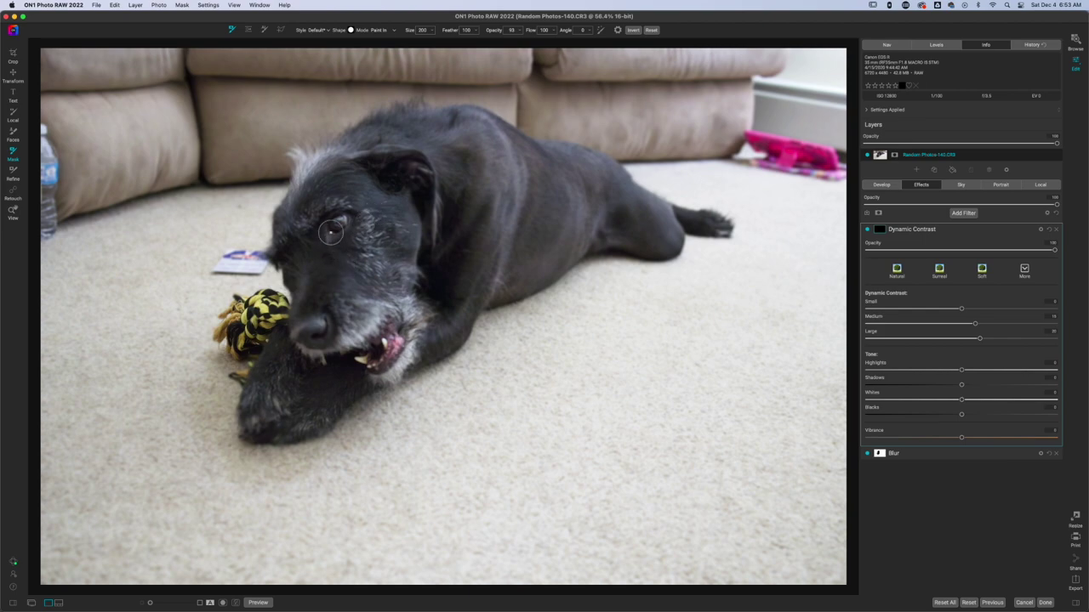
key("bracketright")
key("bracketright")
mouse_move(331, 229)
left_mouse_down()
mouse_move(351, 213)
mouse_move(333, 219)
left_mouse_up()
Compare Dynamic Contrast on and off, then switch it off and collapse it
left_click(867, 230)
left_click(868, 230)
left_click(868, 230)
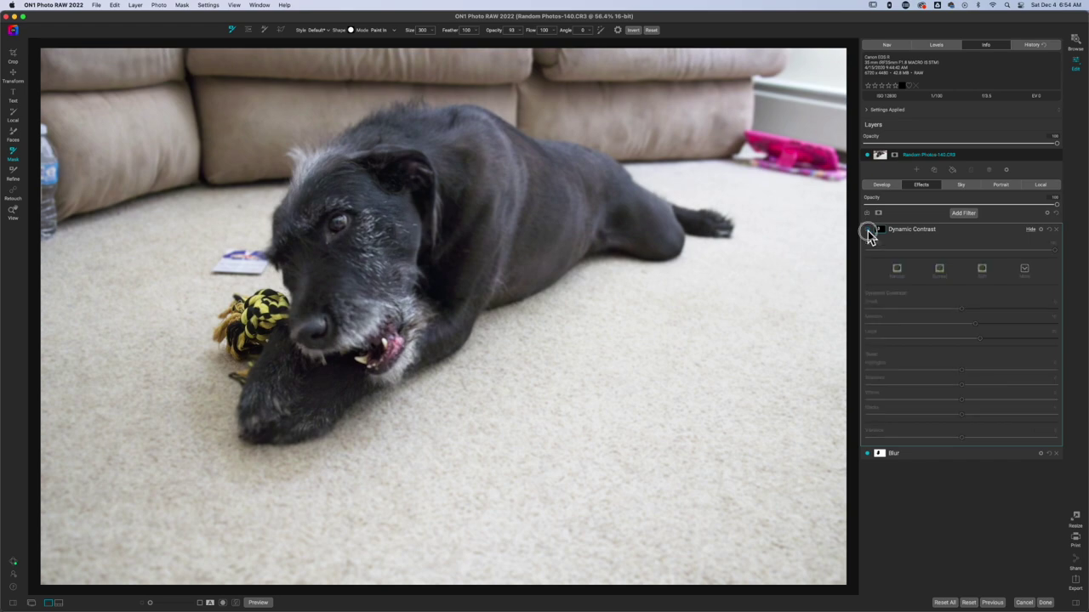
left_click(868, 229)
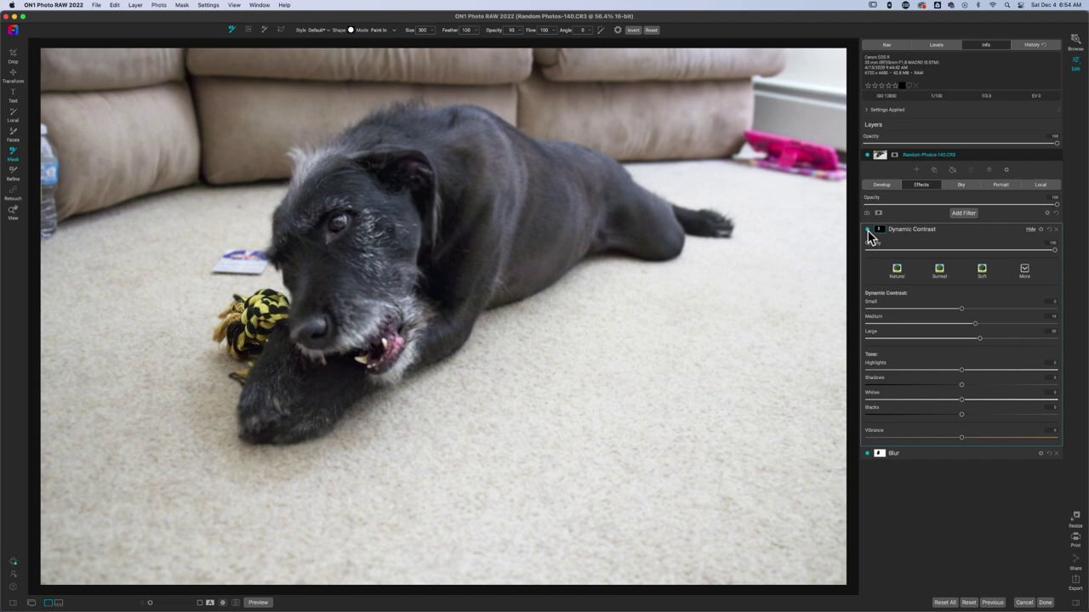
left_click(868, 231)
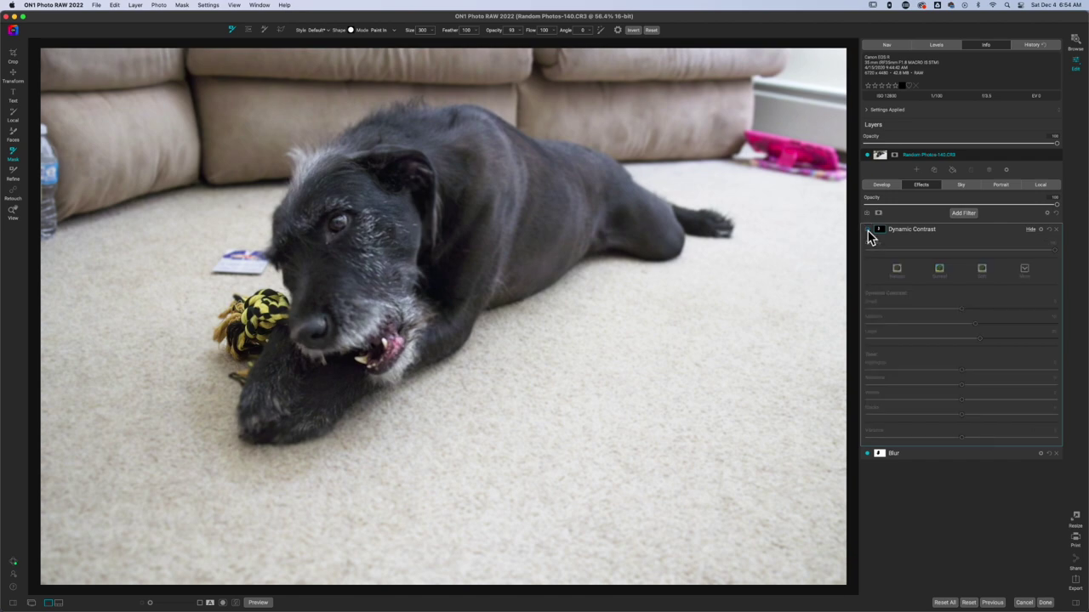
left_click(960, 230)
left_click(961, 214)
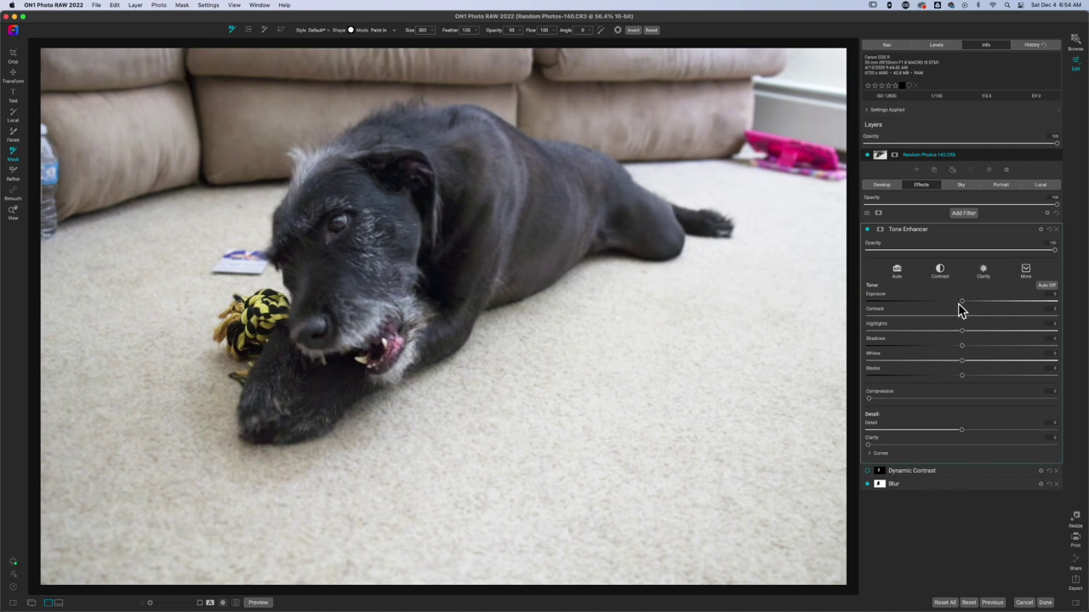
Brighten a Tone Enhancer, restrict it to the eye and mouth, and raise Detail and Clarity
left_click_drag(963, 305, 968, 307)
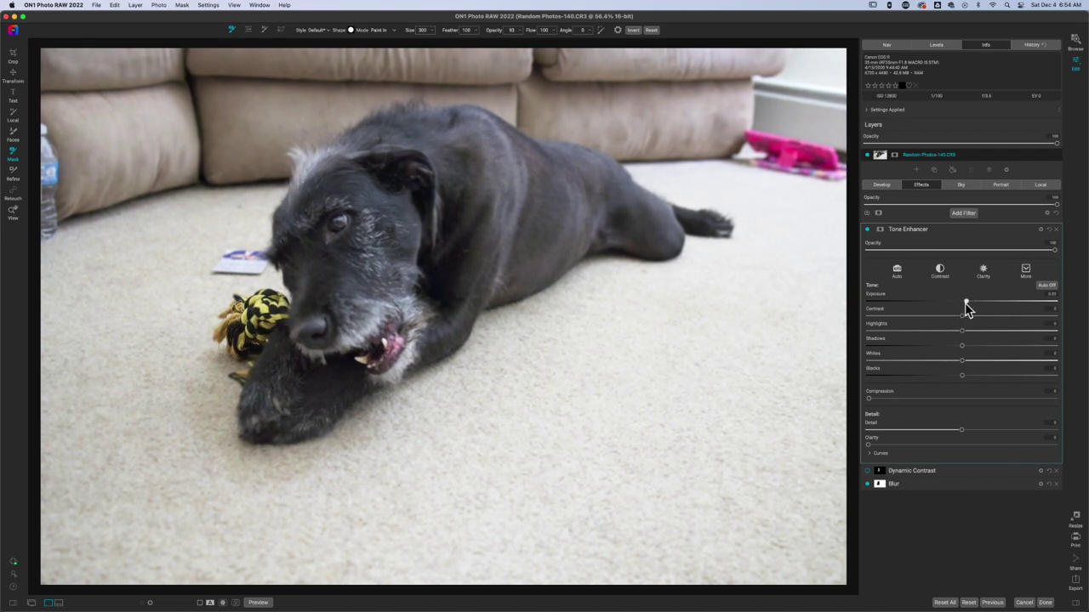
key("super+i")
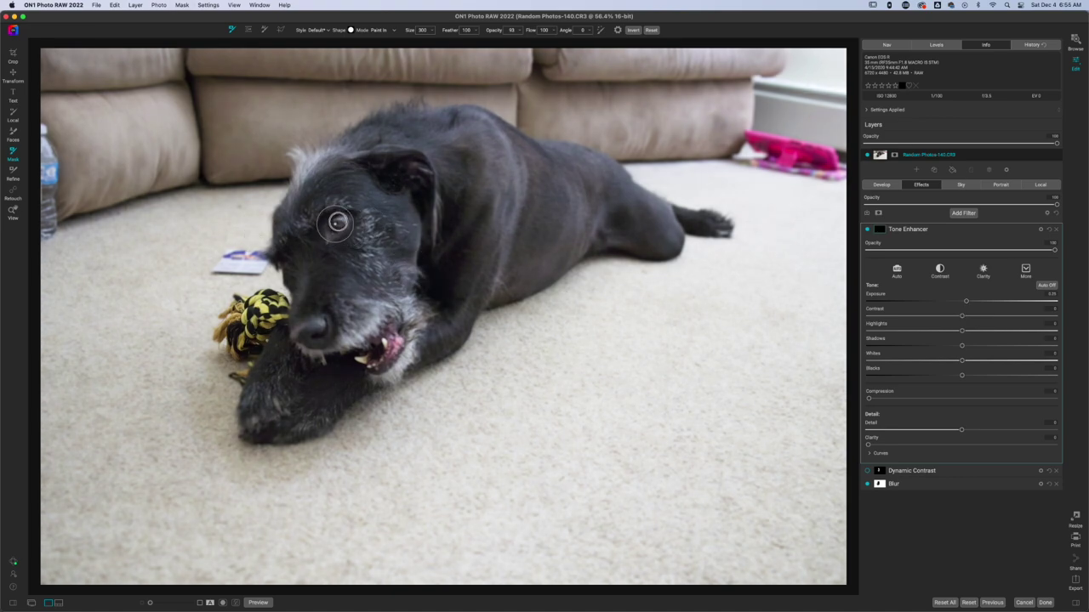
left_click_drag(340, 222, 342, 226)
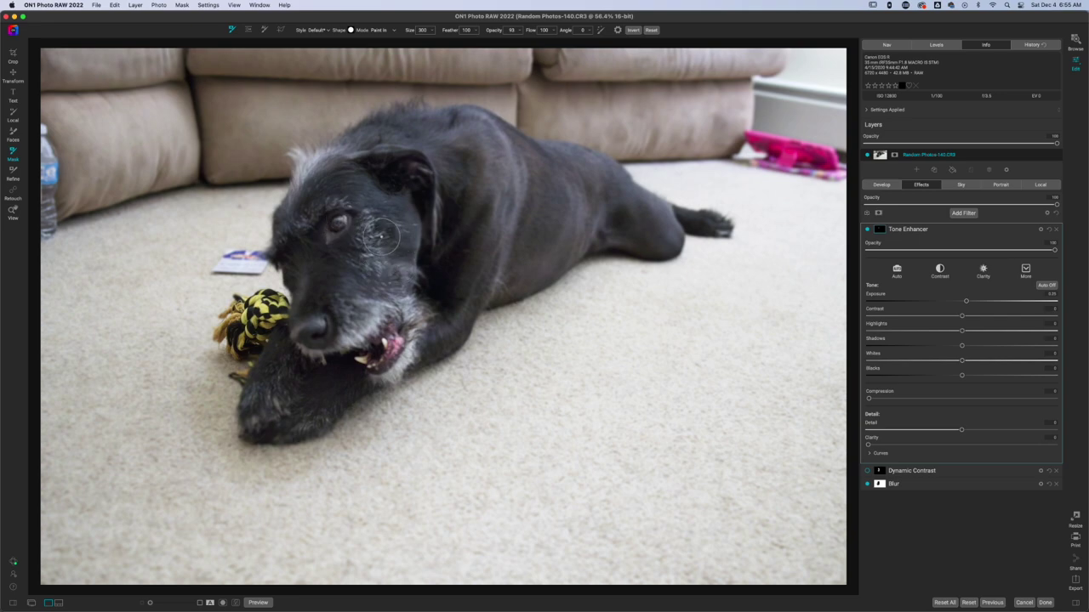
left_click_drag(381, 349, 303, 336)
left_click_drag(961, 431, 1002, 432)
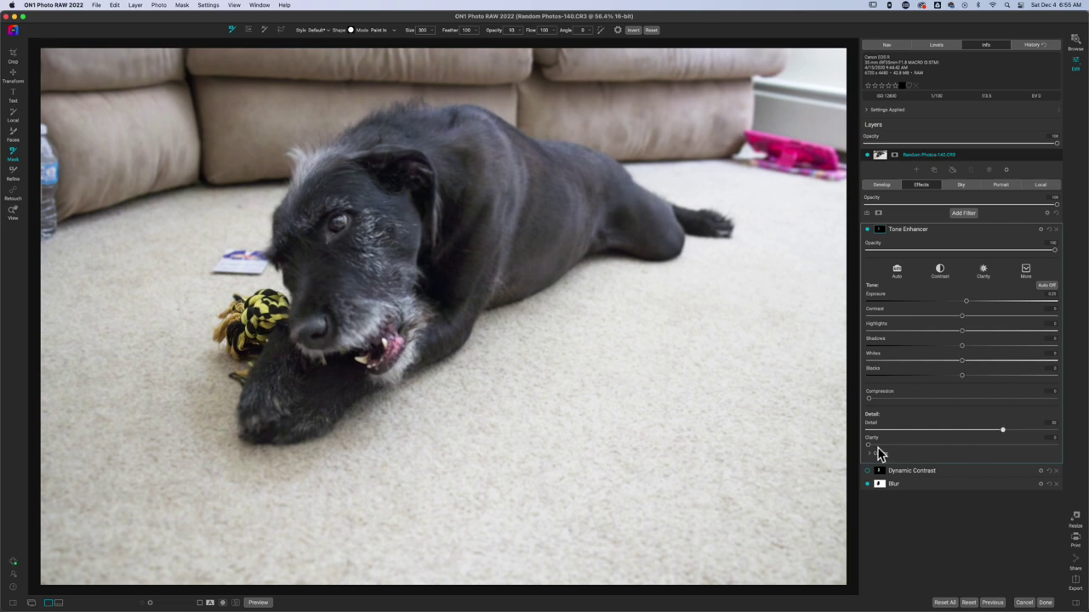
left_click_drag(868, 444, 925, 447)
left_click_drag(1003, 434, 992, 434)
Toggle the Tone Enhancer off and on to compare, then collapse its settings
left_click(867, 231)
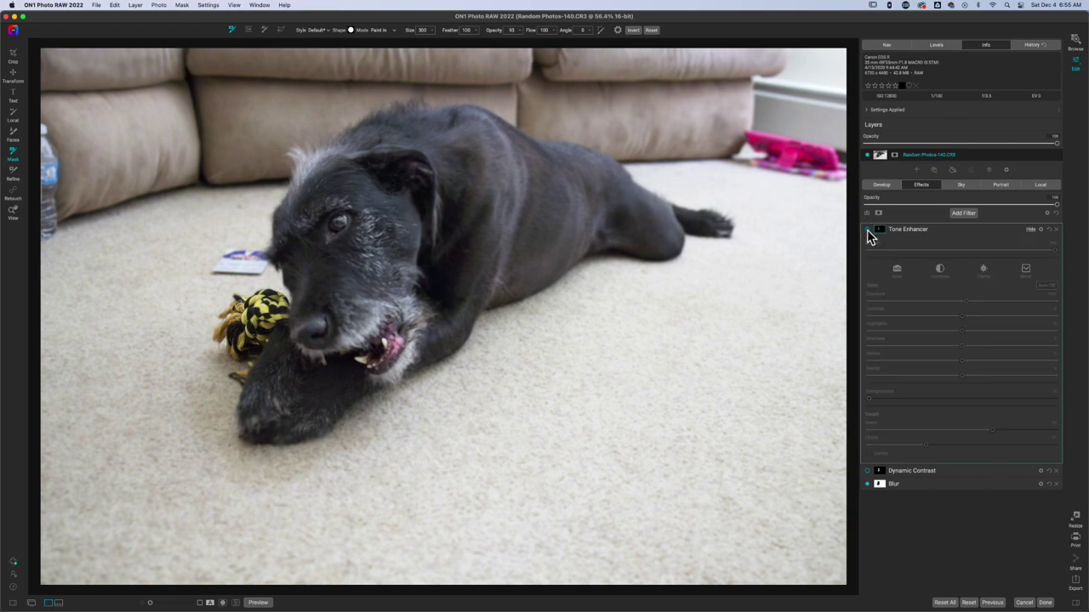
left_click(868, 230)
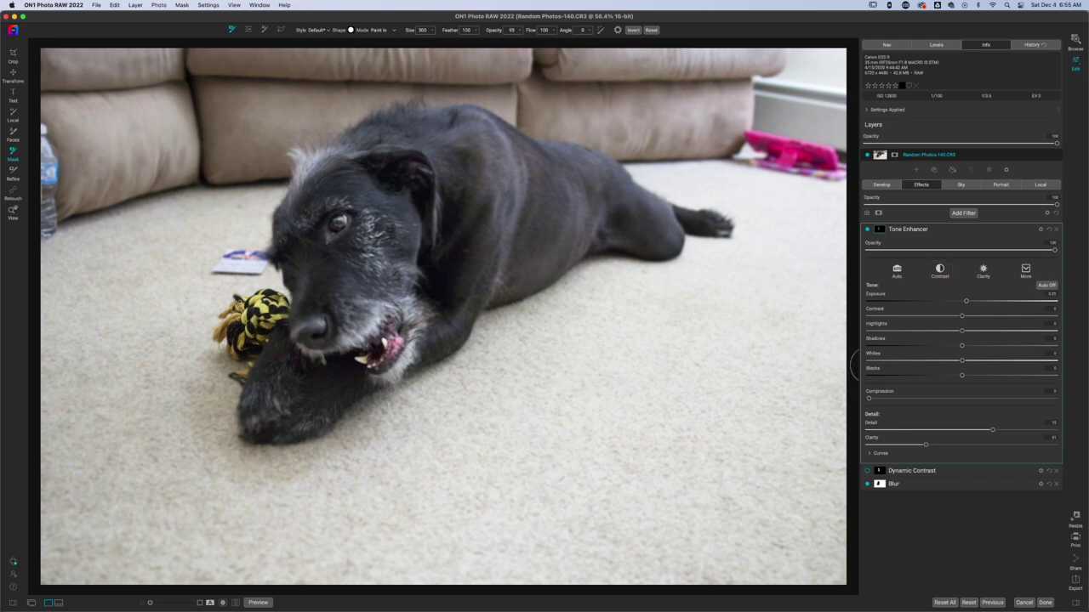
left_click(974, 236)
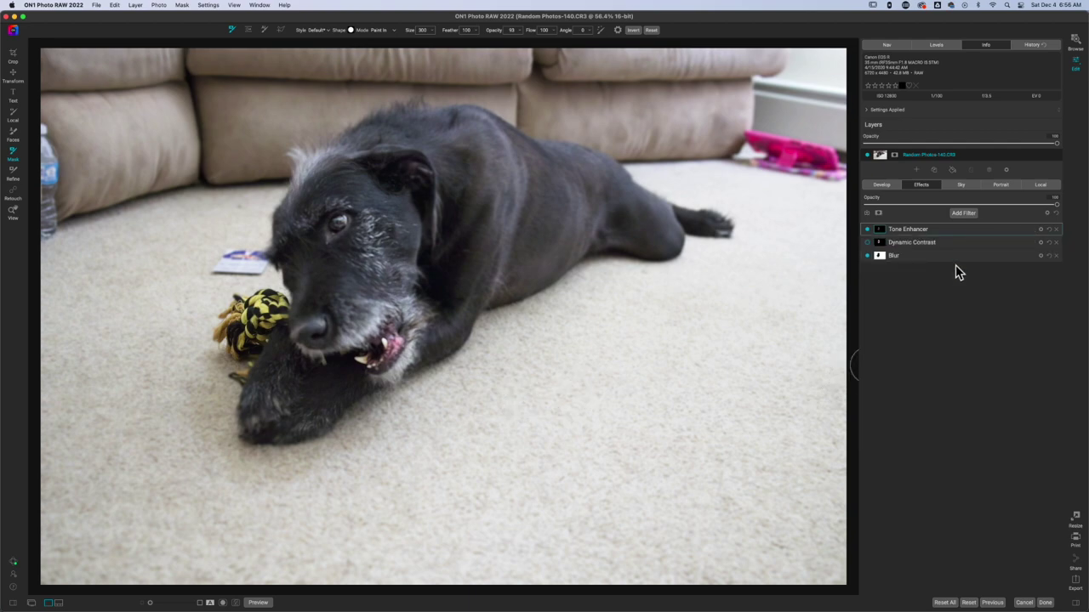
Add a local adjustment and place a Vignette gradient mask on the dog's head
left_click(1047, 187)
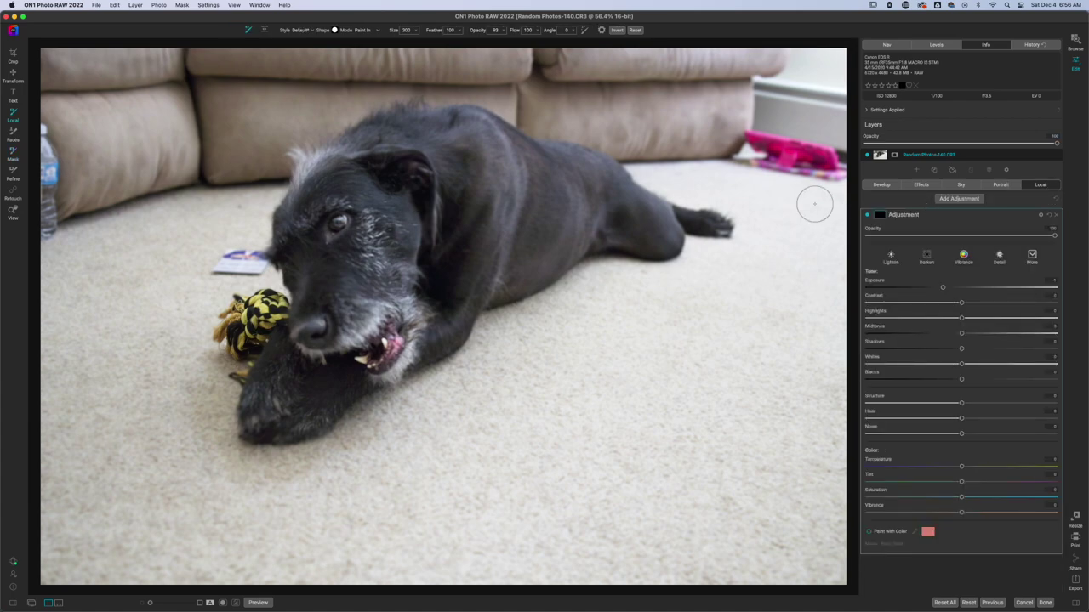
key("m")
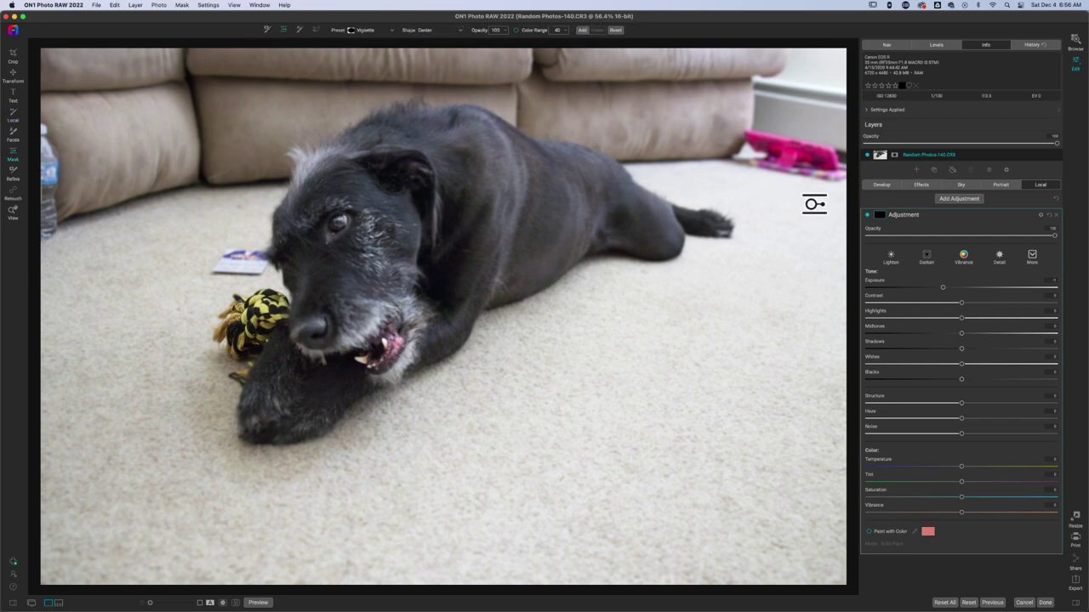
left_click(338, 231)
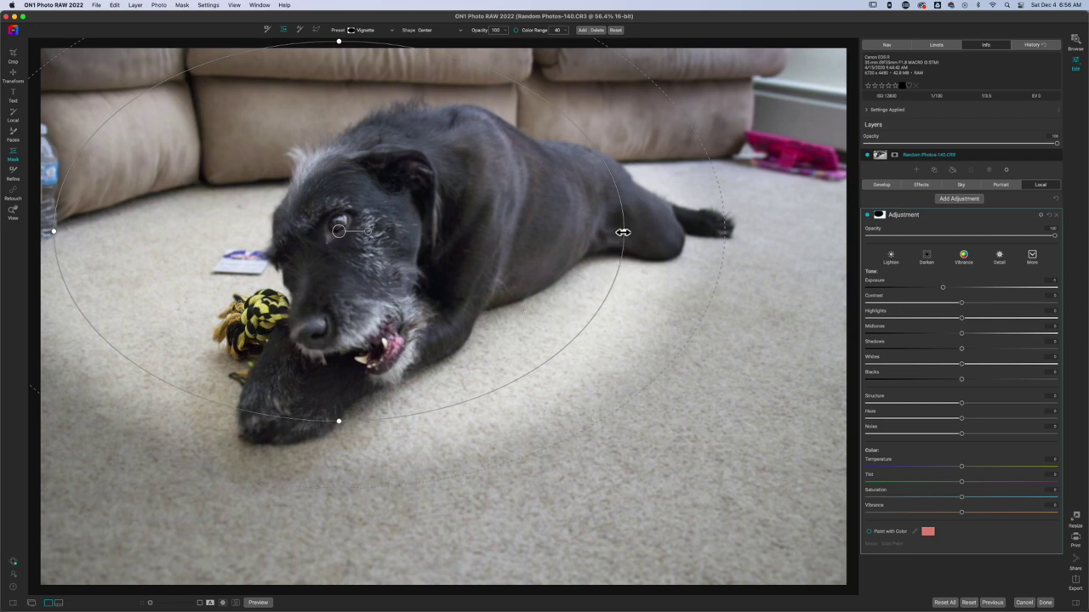
Resize, rotate, reposition and feather the vignette ellipse to fit the dog's tilted face
left_click_drag(622, 231, 420, 237)
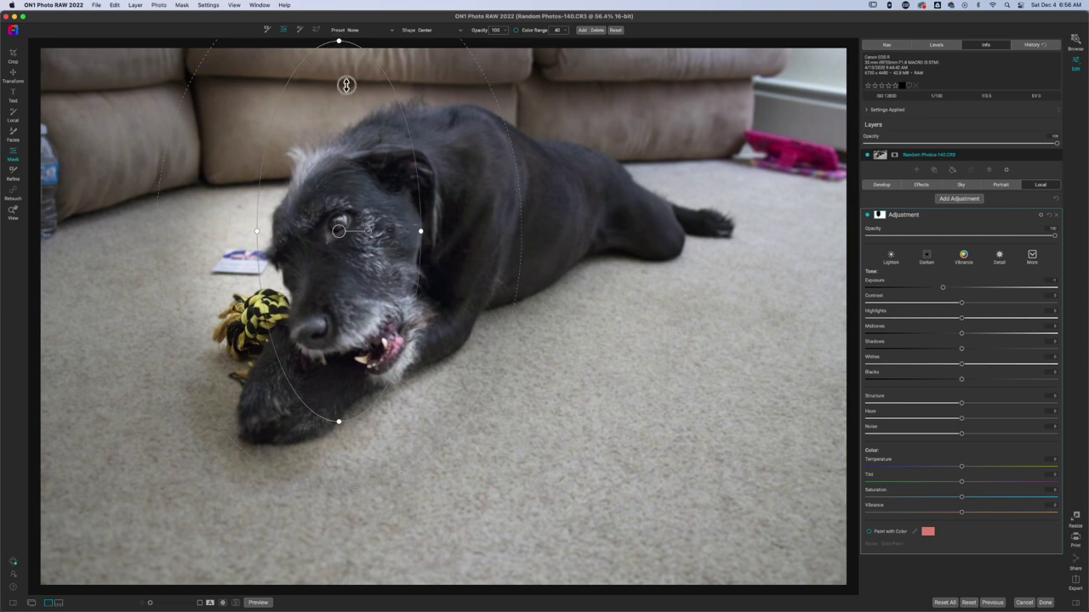
left_click_drag(345, 85, 345, 120)
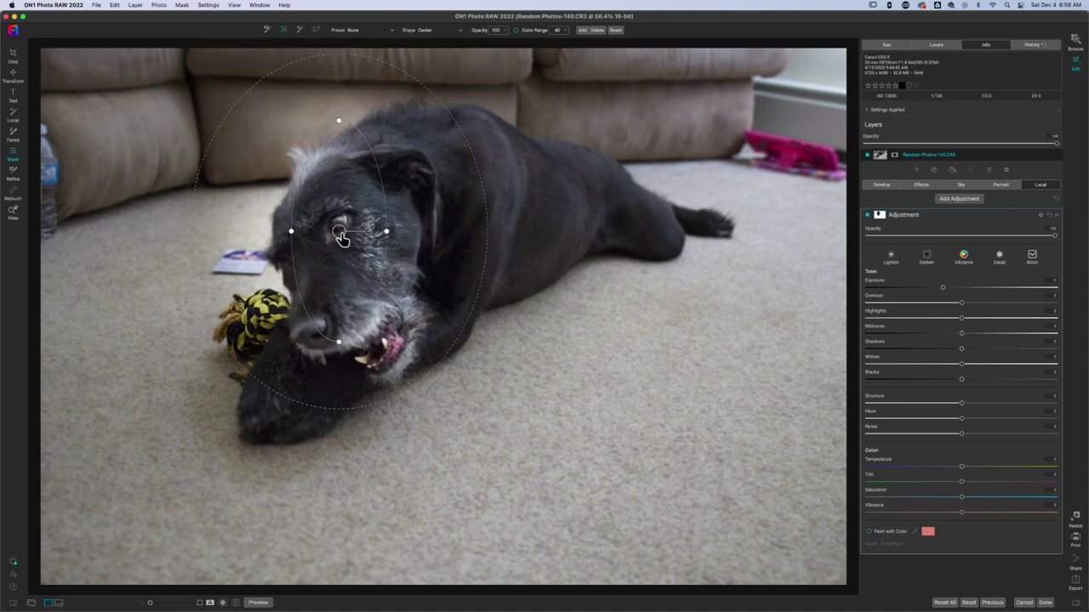
left_click_drag(341, 238, 352, 262)
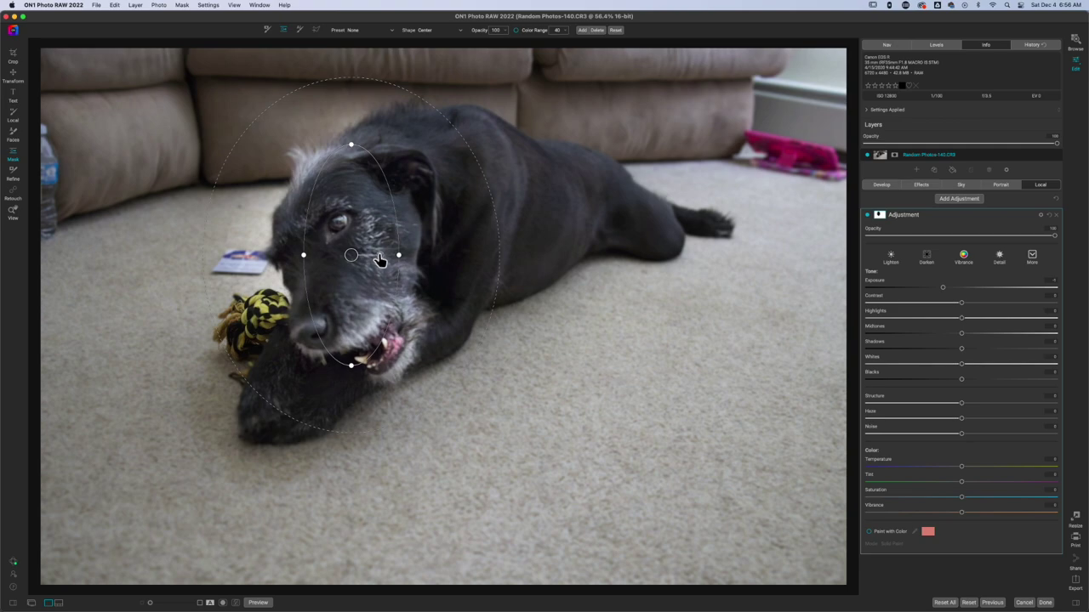
left_click_drag(380, 254, 379, 248)
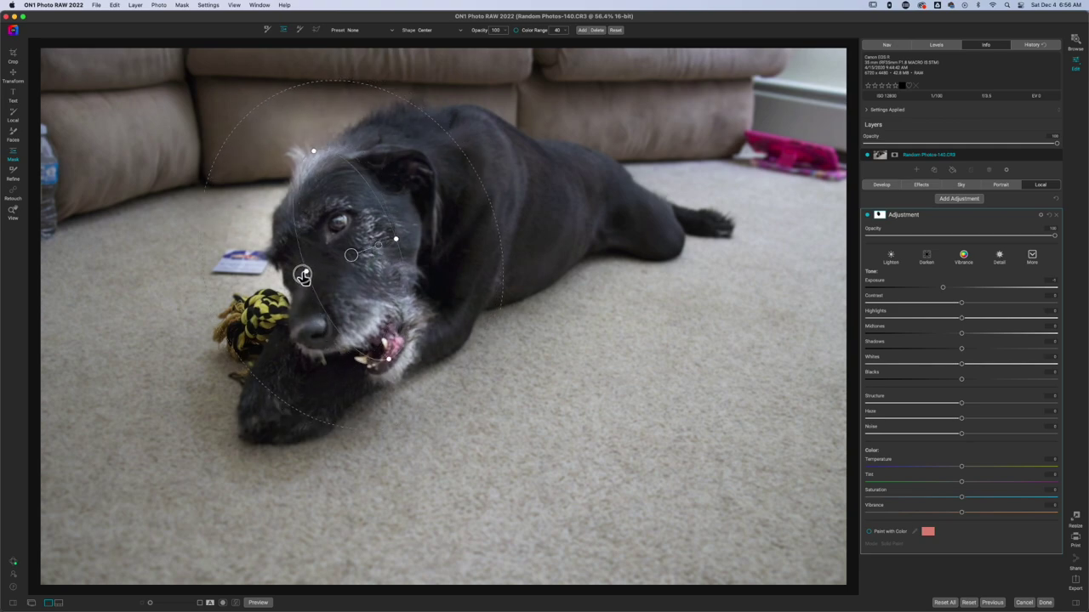
left_click_drag(302, 275, 291, 276)
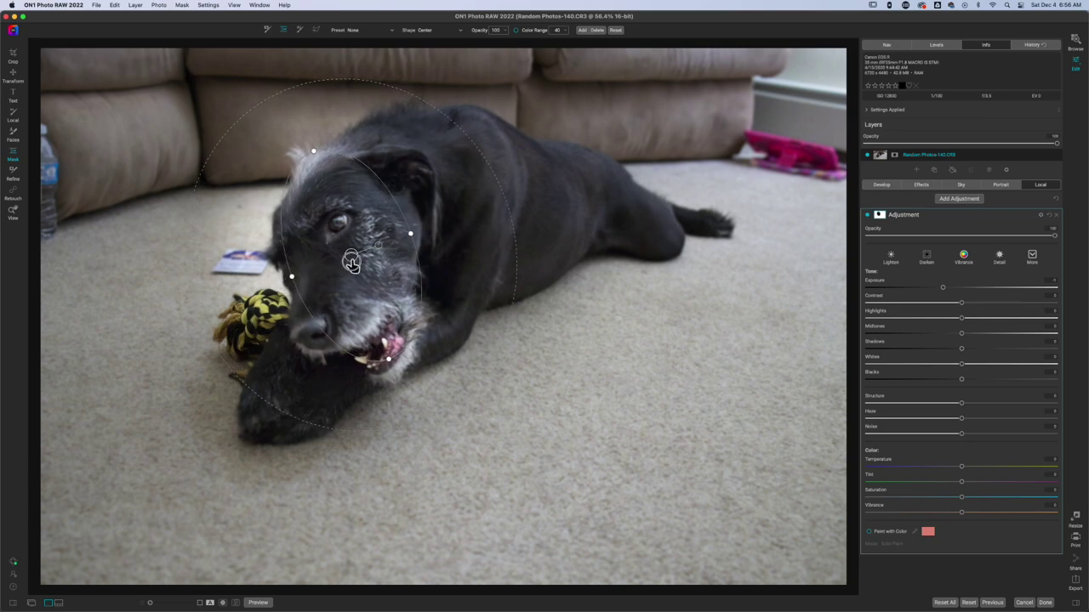
left_click_drag(352, 262, 349, 269)
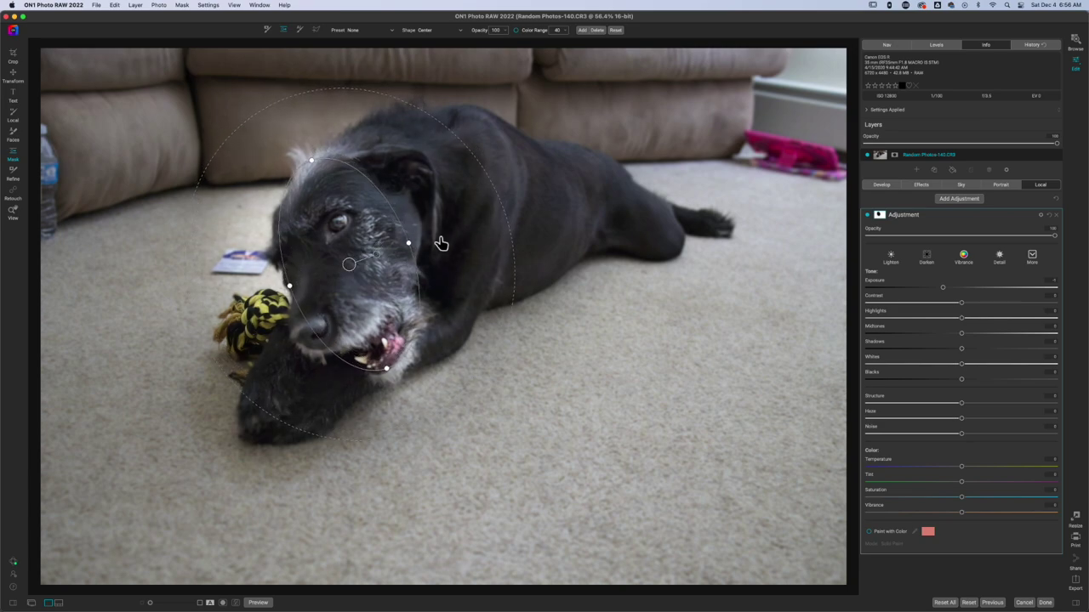
left_click_drag(493, 182, 554, 145)
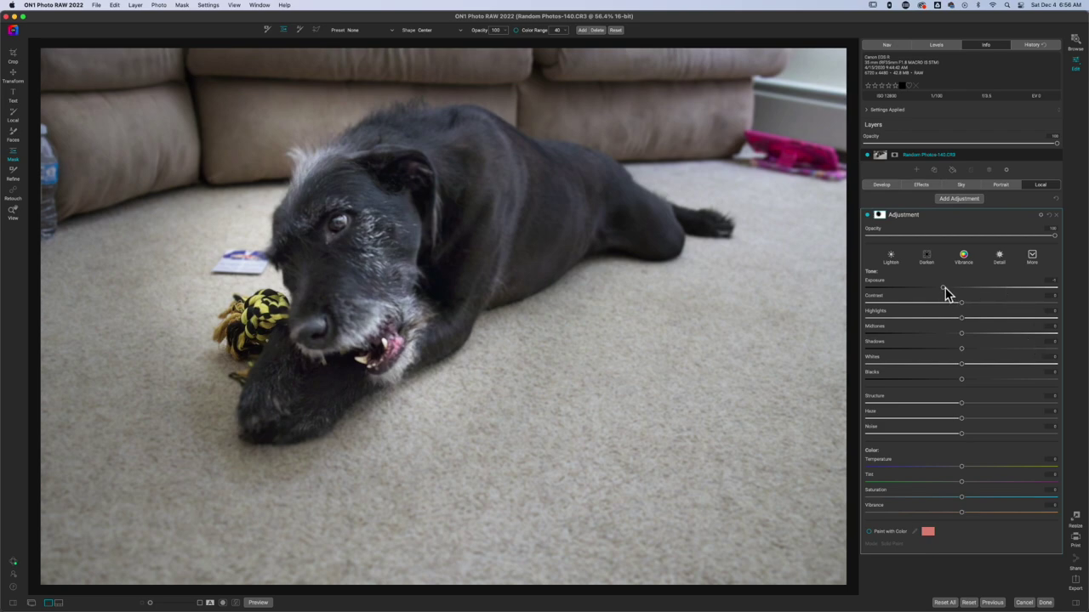
Set the local Exposure to about -0.7 and Structure to about -41 around the face
left_click_drag(943, 289, 946, 289)
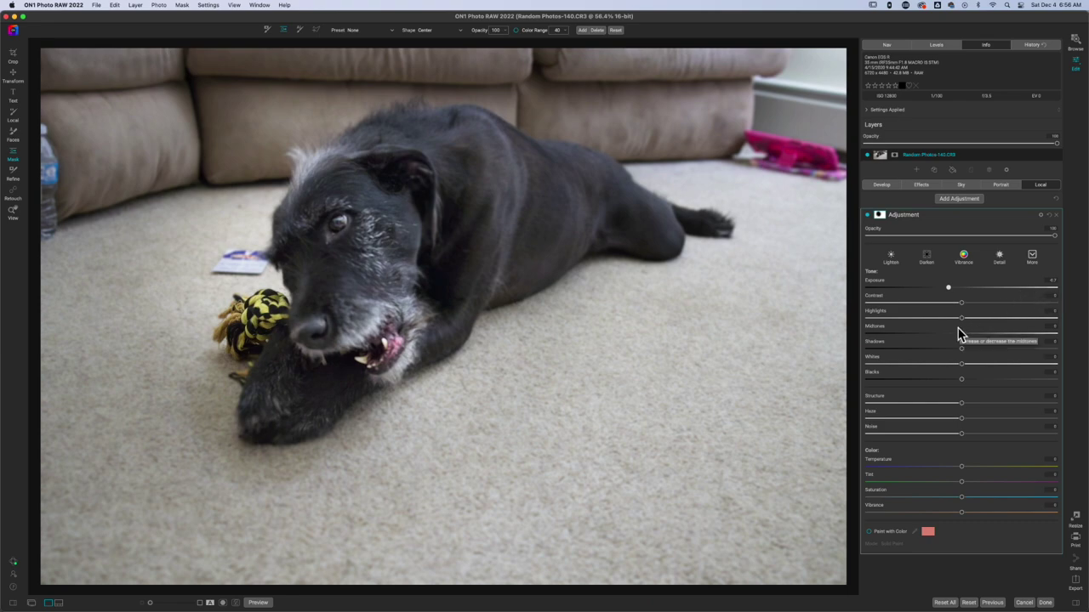
left_click(962, 405)
left_click_drag(962, 404, 920, 406)
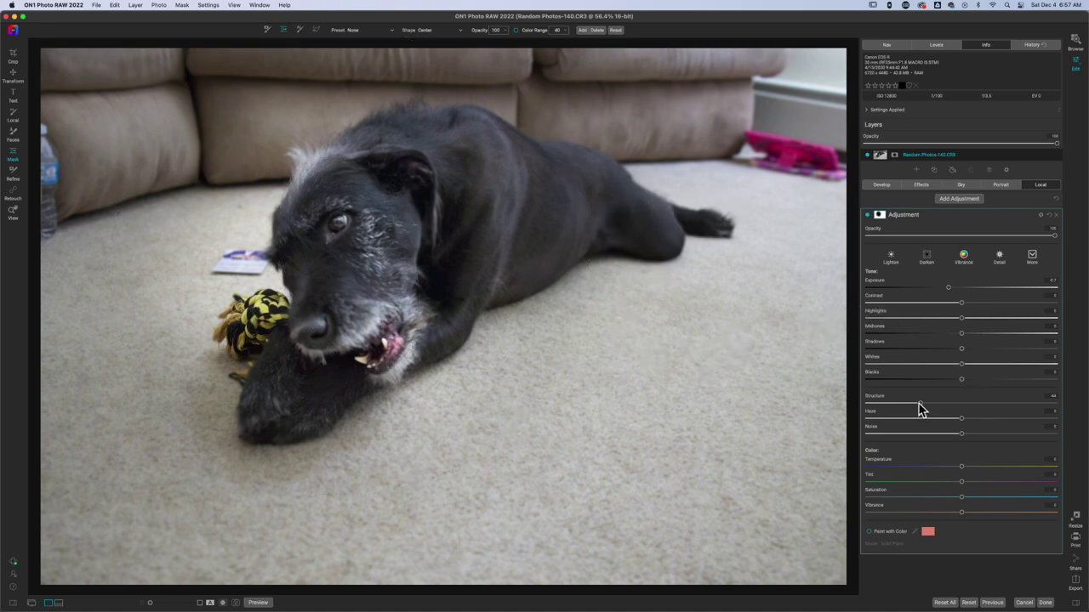
mouse_move(919, 404)
left_mouse_down()
mouse_move(856, 406)
mouse_move(921, 403)
left_mouse_up()
left_click_drag(839, 411, 821, 408)
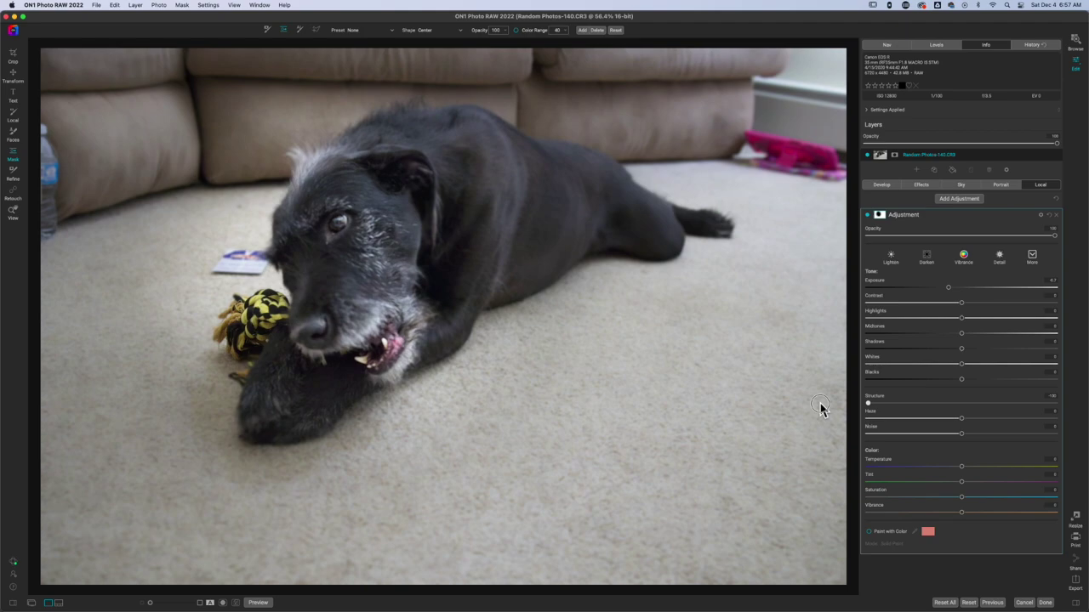
left_click_drag(821, 408, 899, 410)
left_click_drag(900, 409, 904, 410)
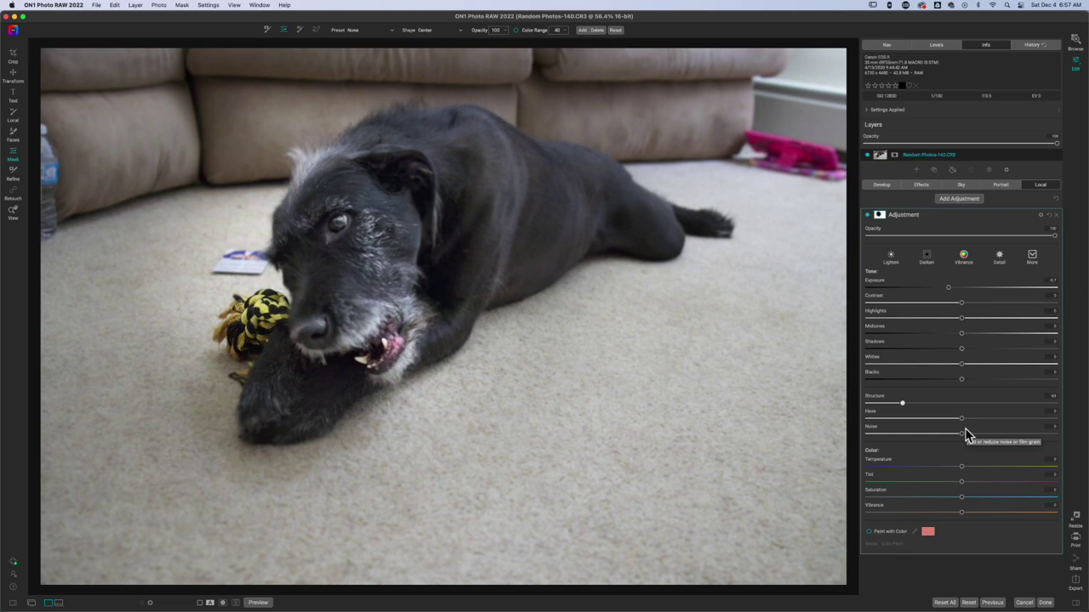
key("backslash")
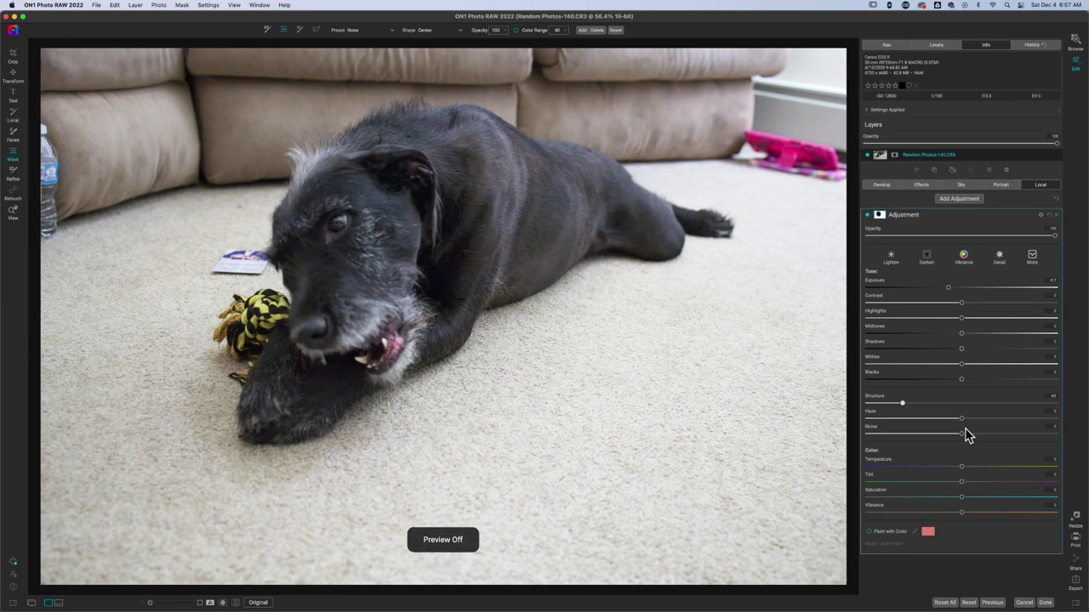
key("backslash")
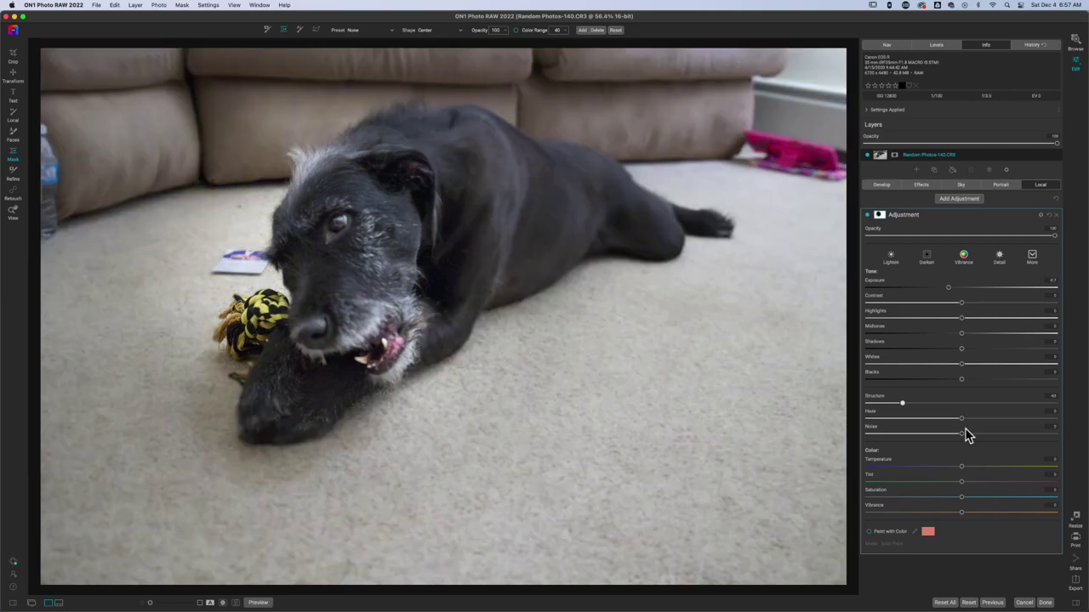